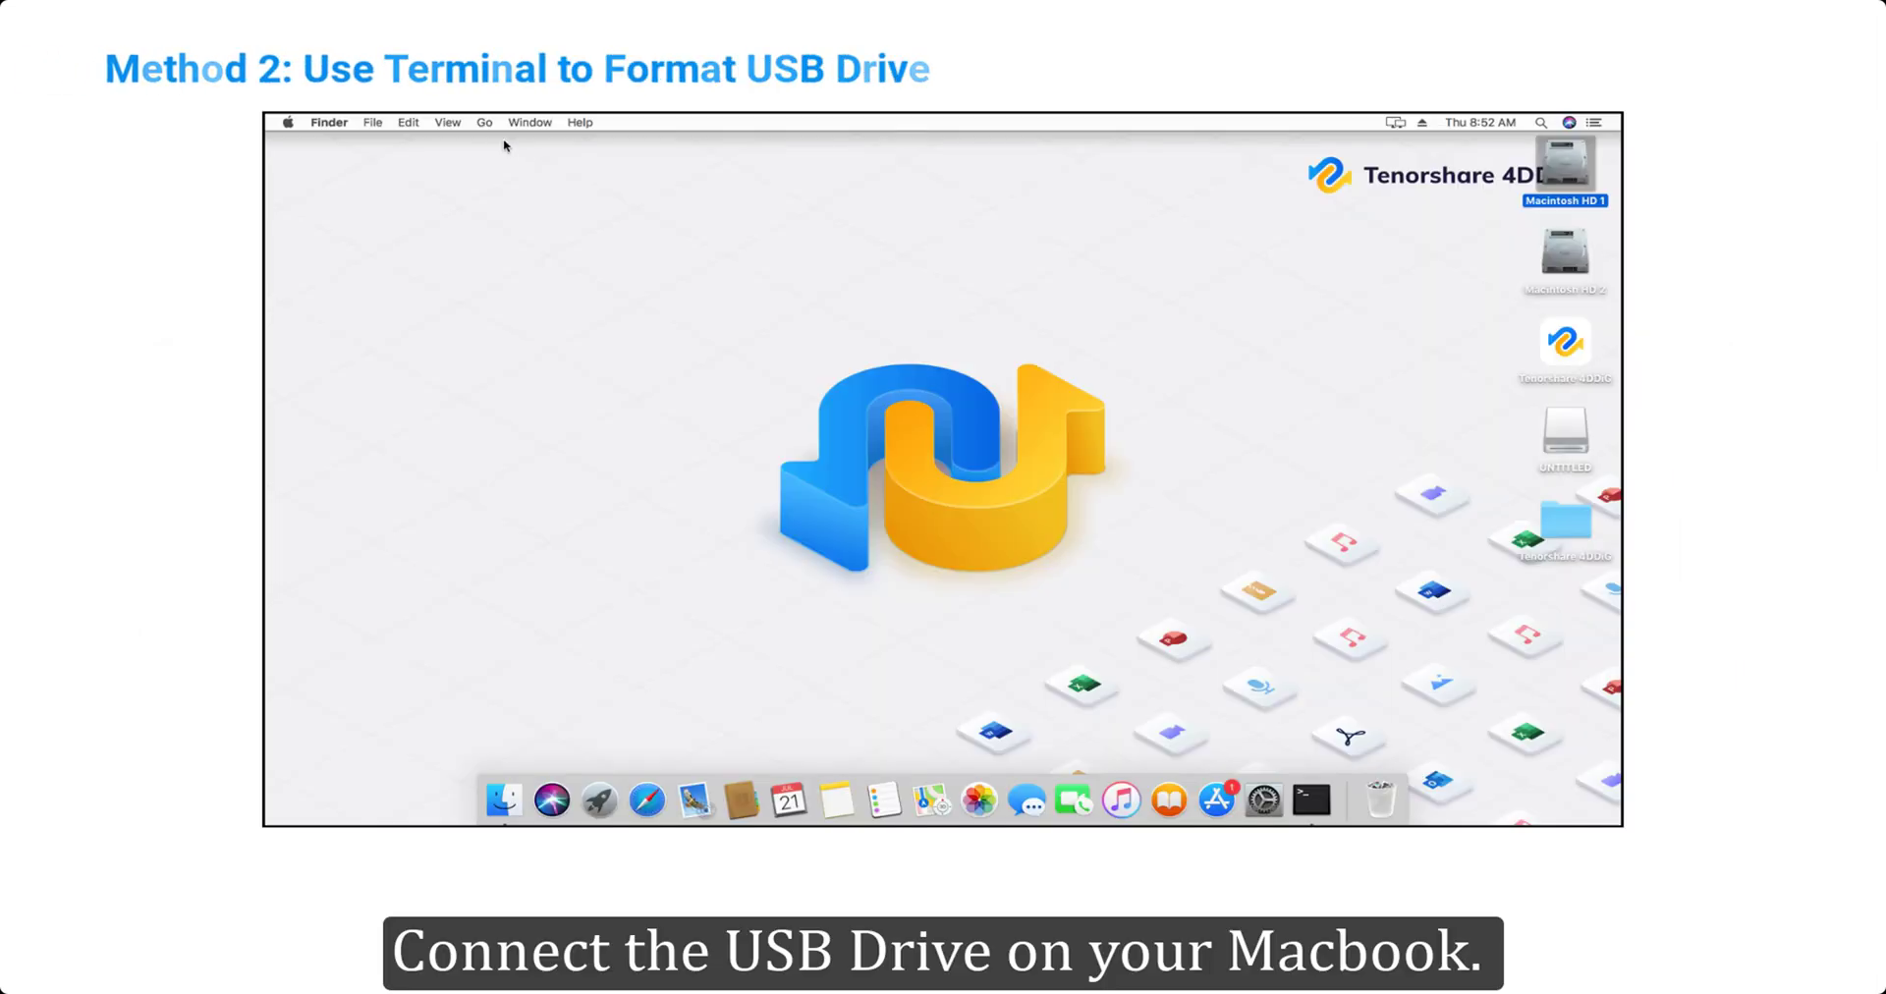
Step: Open the Utilities folder from Finder's Go menu
click(484, 125)
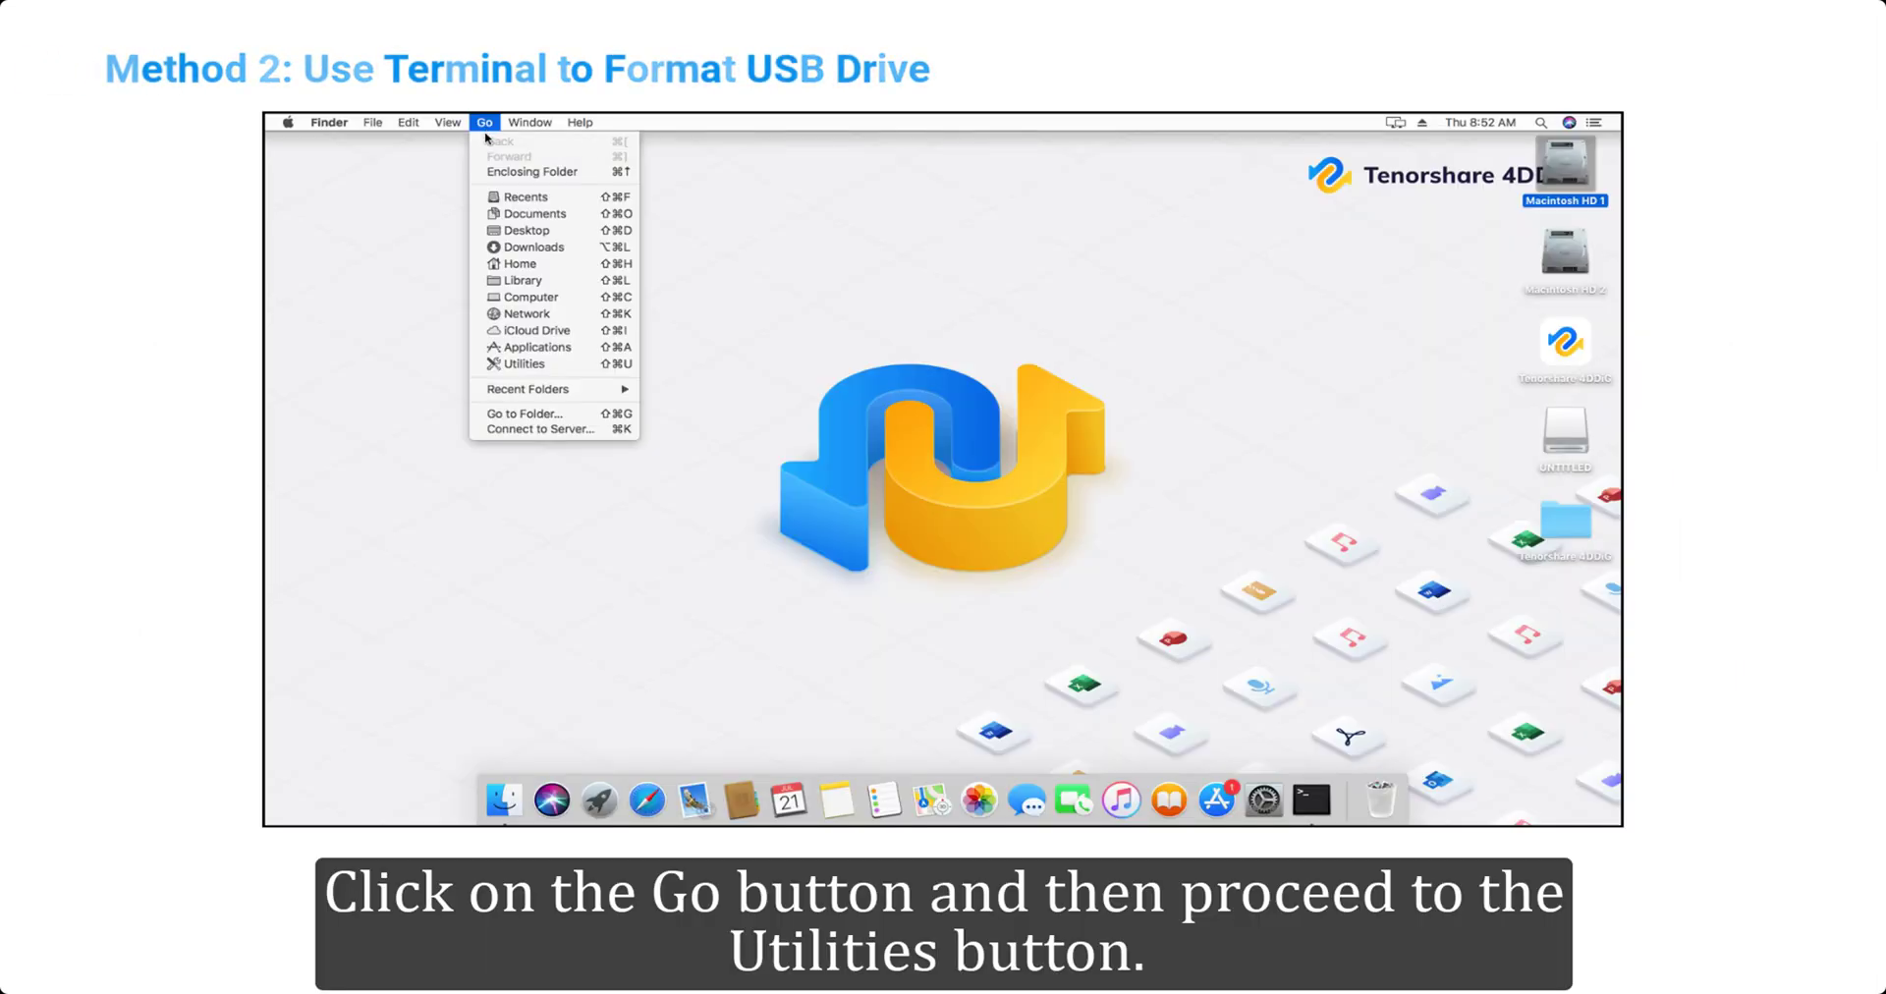
click(524, 365)
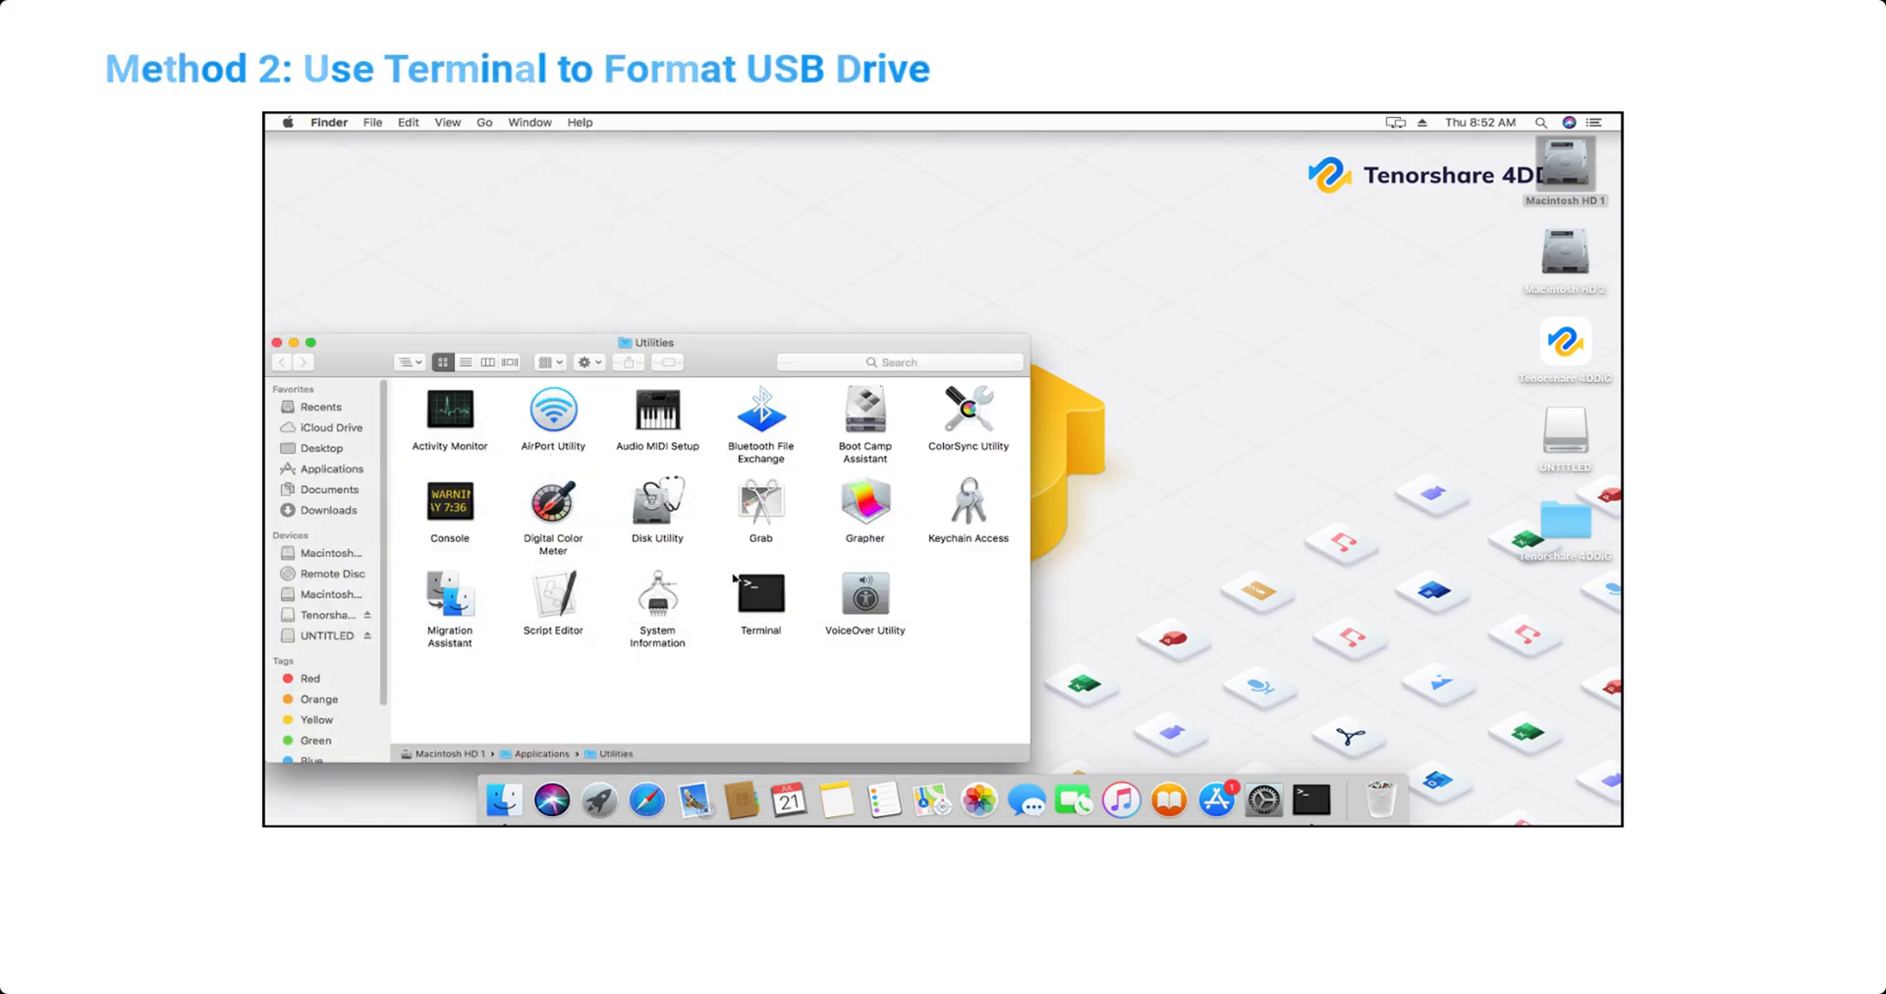
Step: Launch Terminal and run diskutil erasedisk to reformat disk4 as APFS named 'mbrformat'
double_click(738, 582)
text(diskuti)
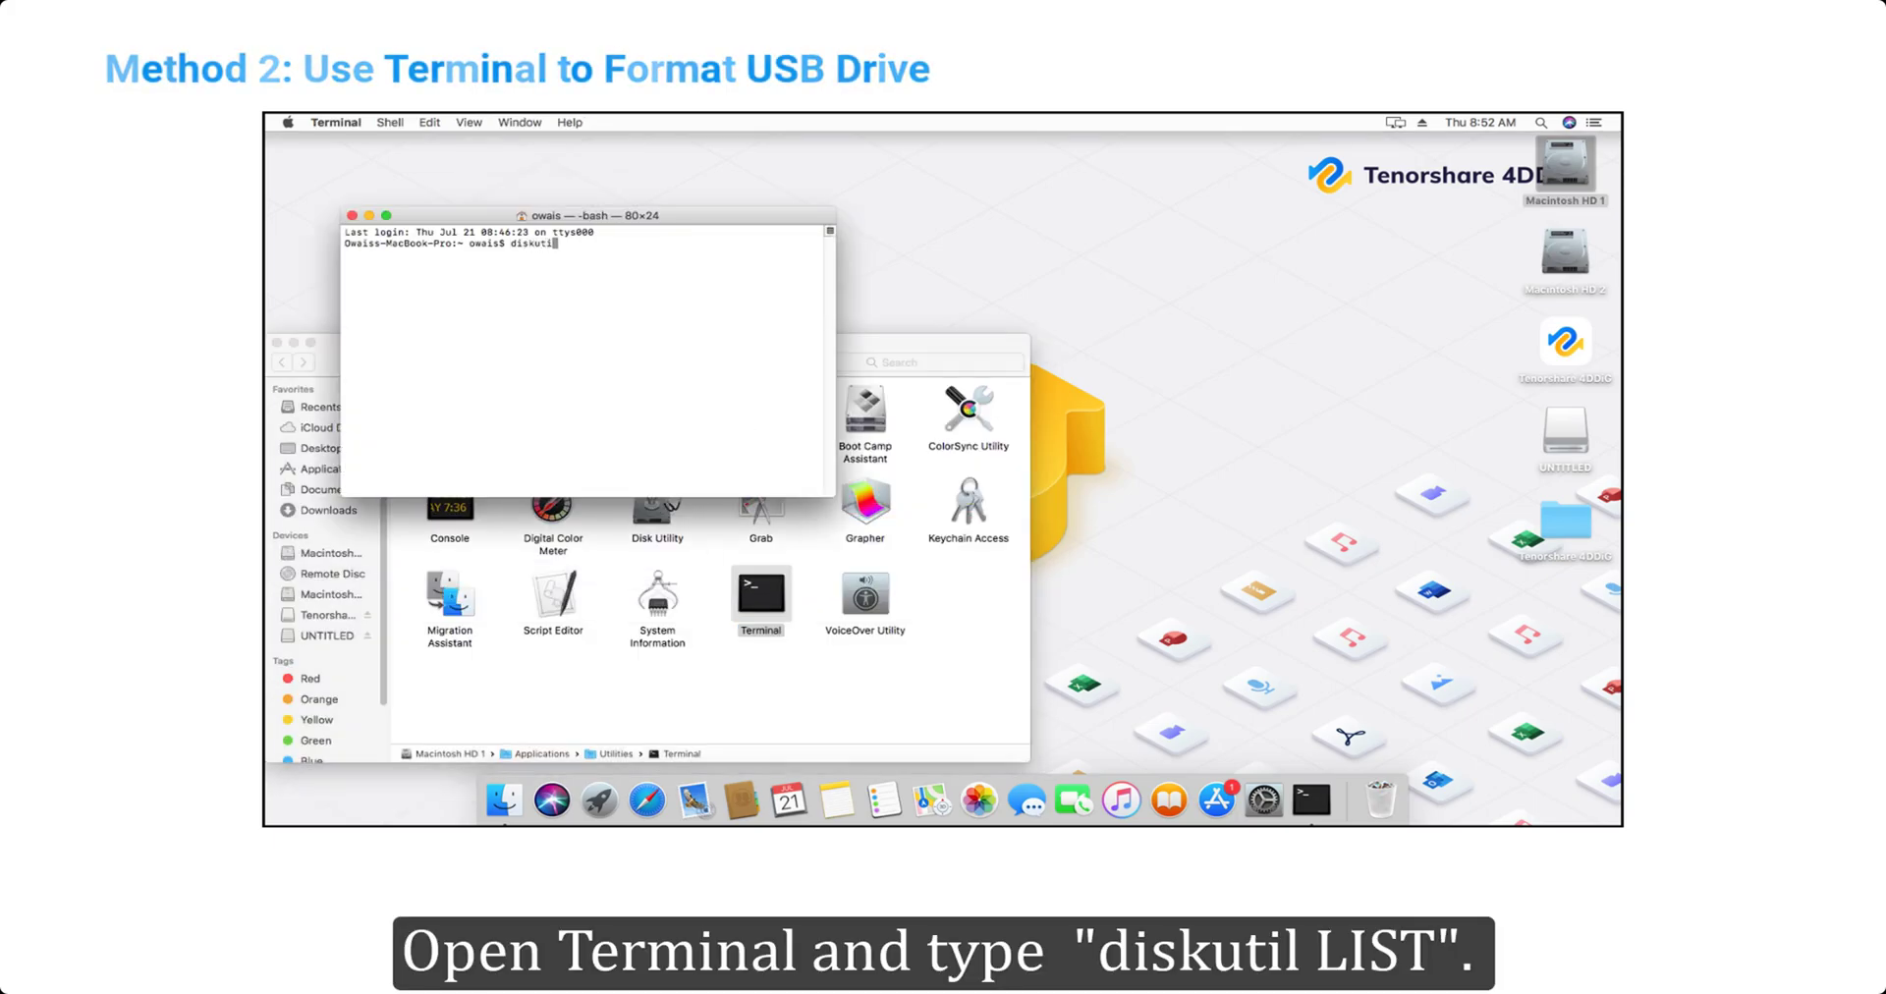
text(l li)
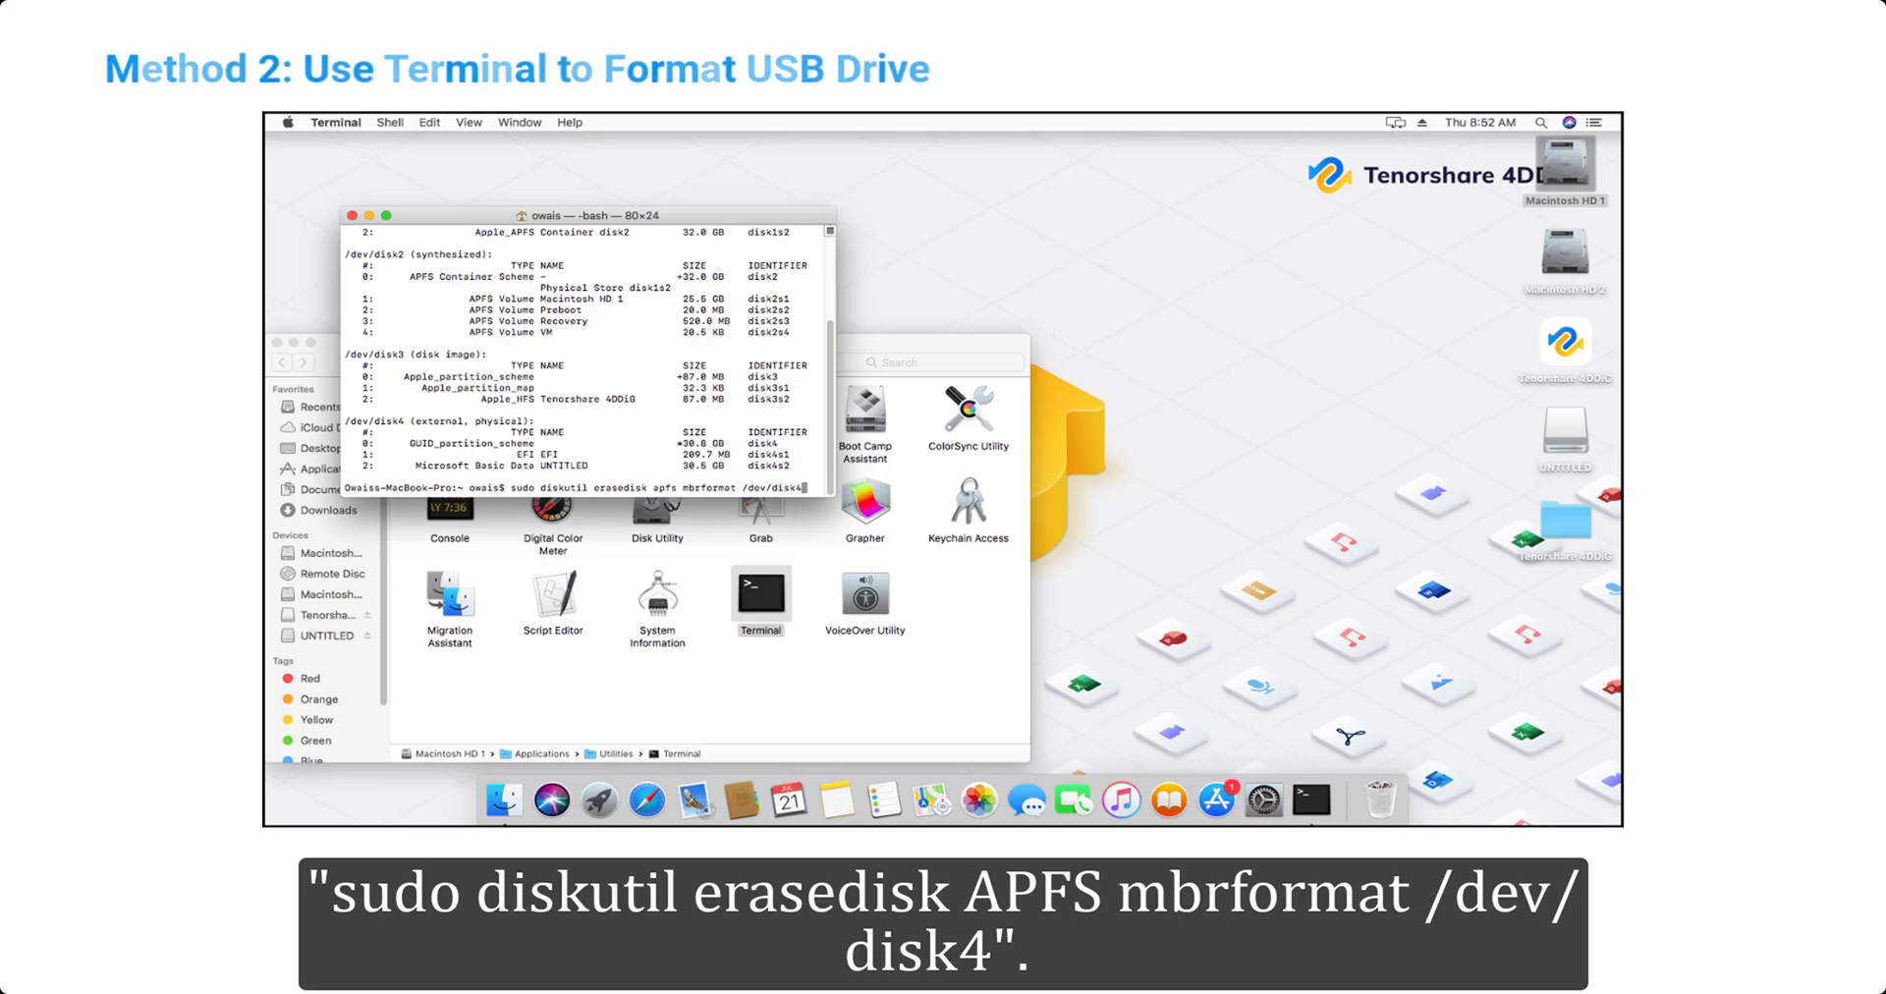
key(Return)
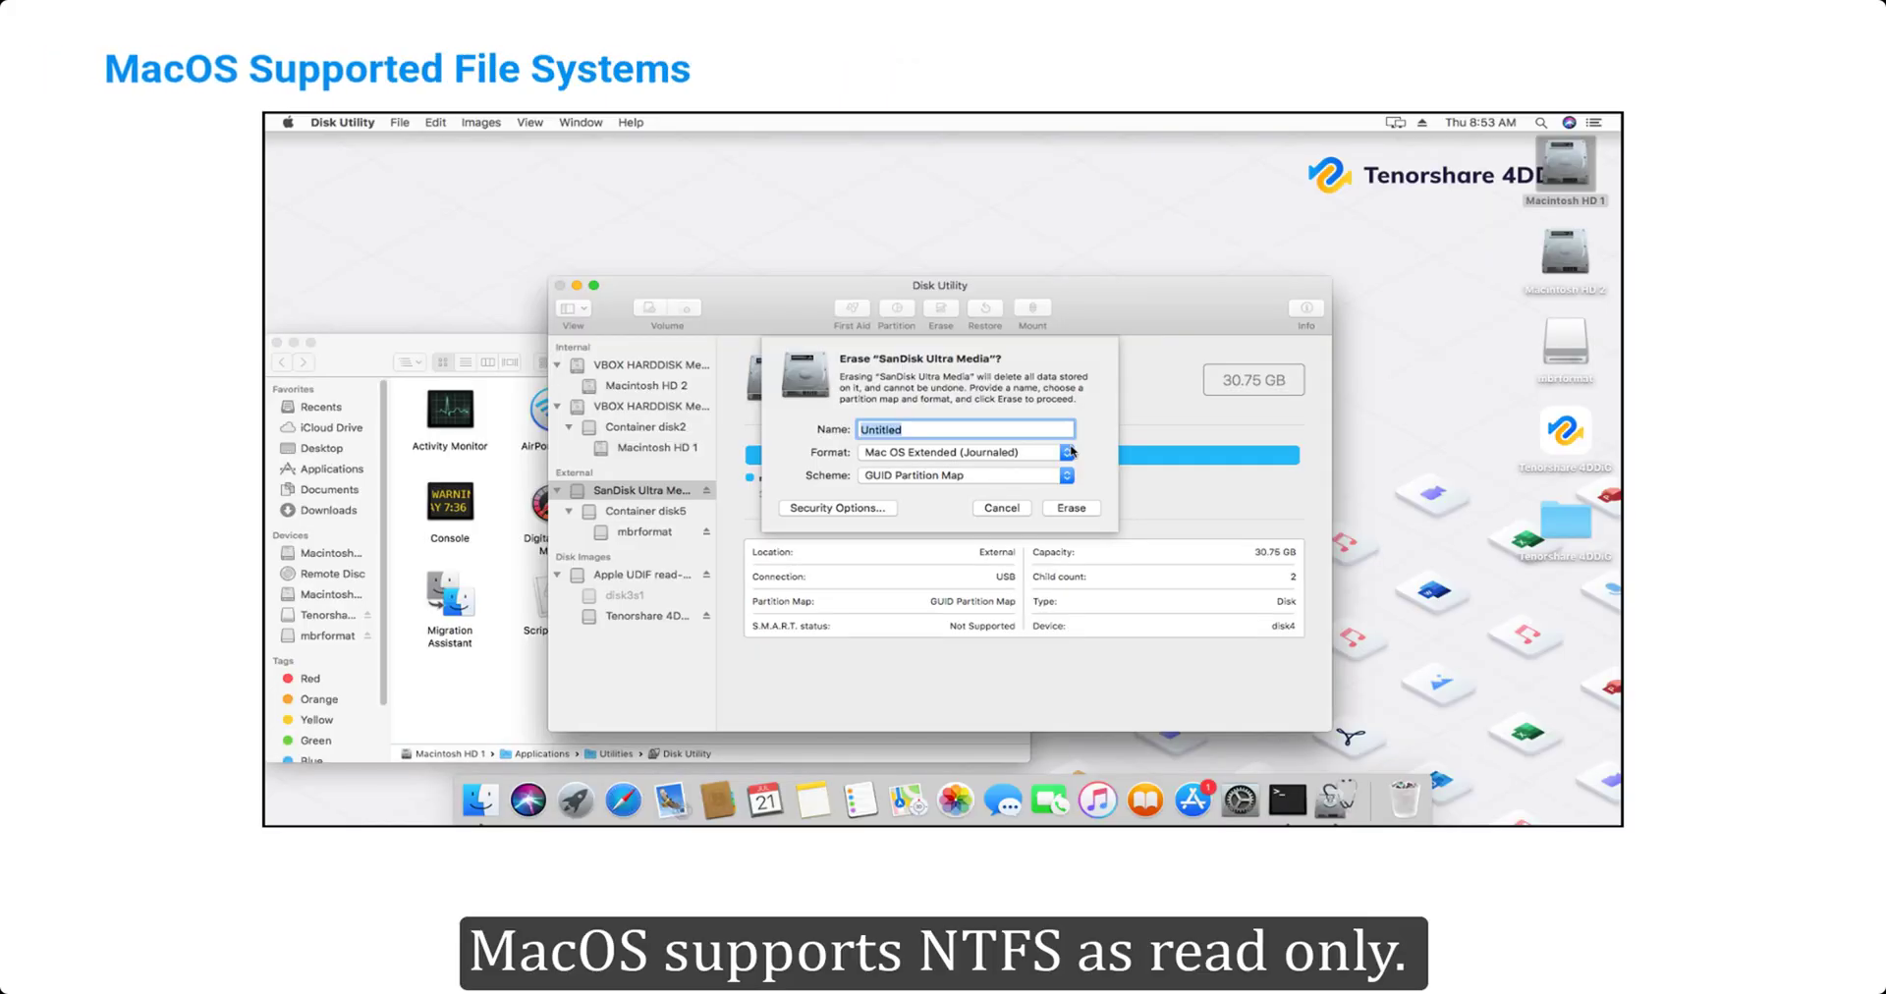
Step: Show the SanDisk erase formats (APFS, Mac OS Extended, MS-DOS (FAT), ExFAT) and dismiss the coupon popup
click(1068, 453)
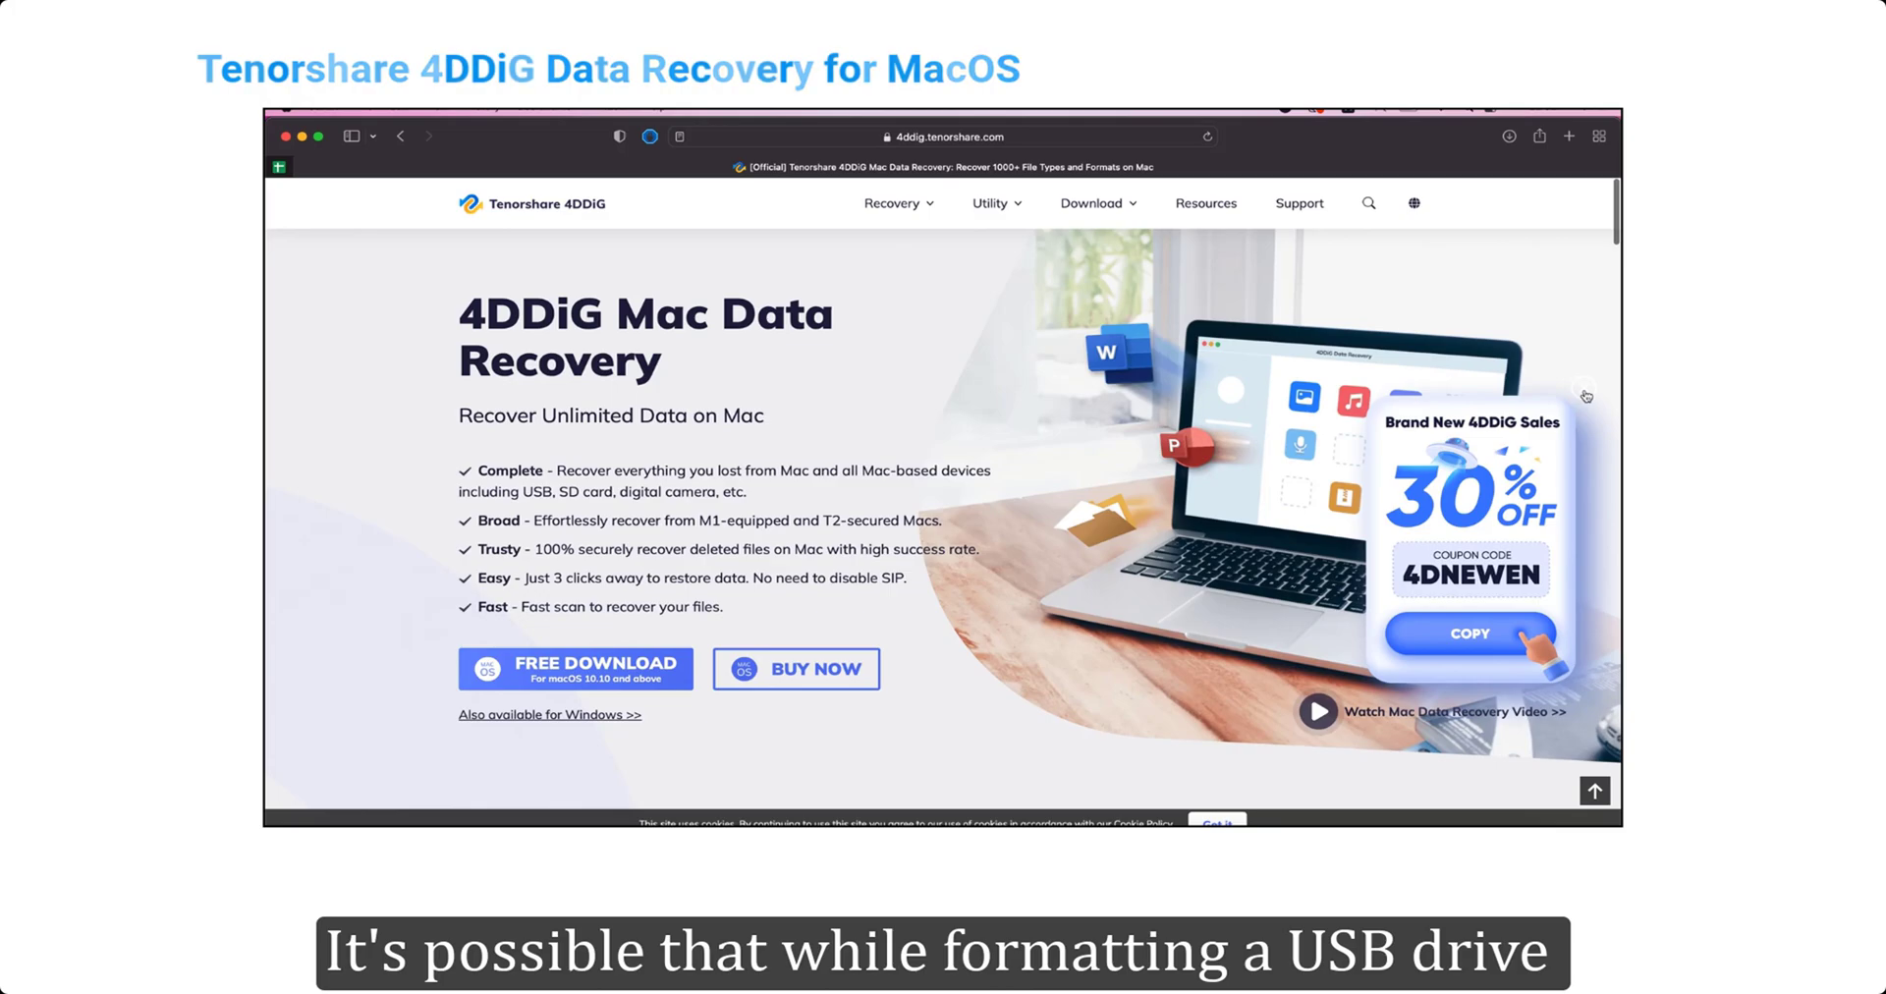
click(1584, 392)
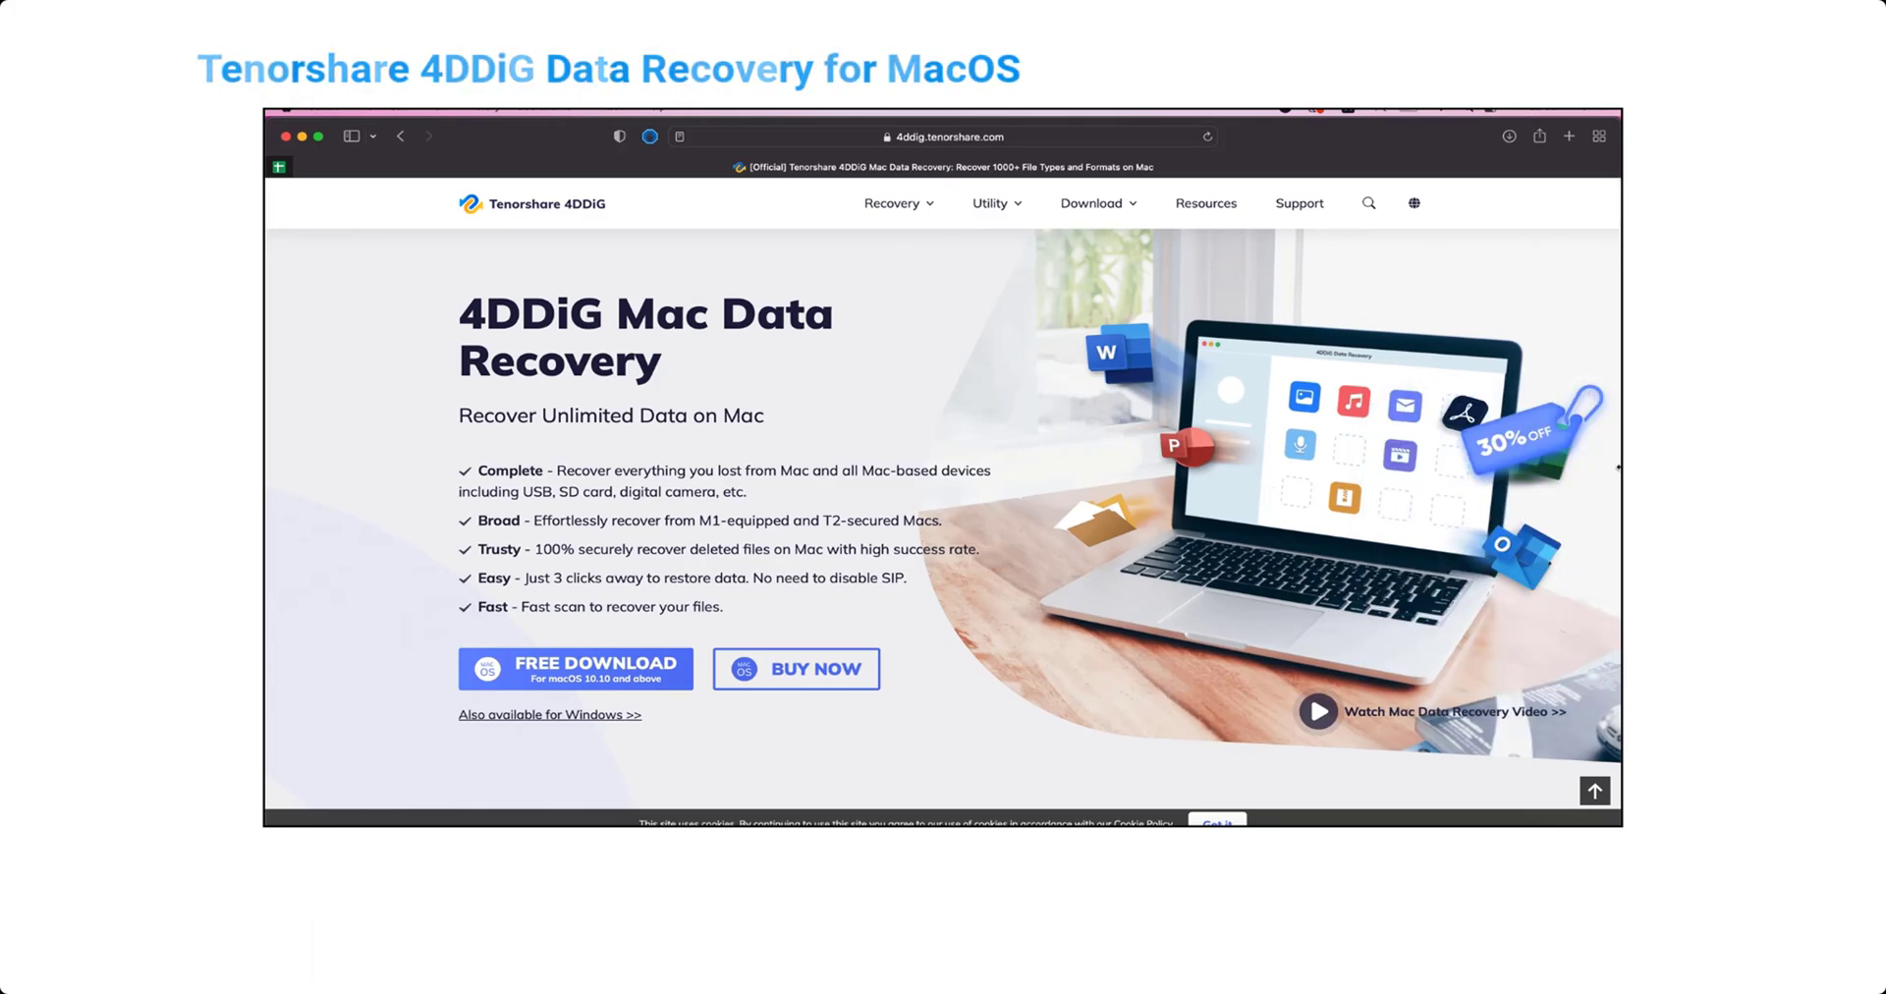
Step: Scroll through the 4DDiG product page to review supported file formats and the three recovery steps
scroll(1618, 468, down, 2)
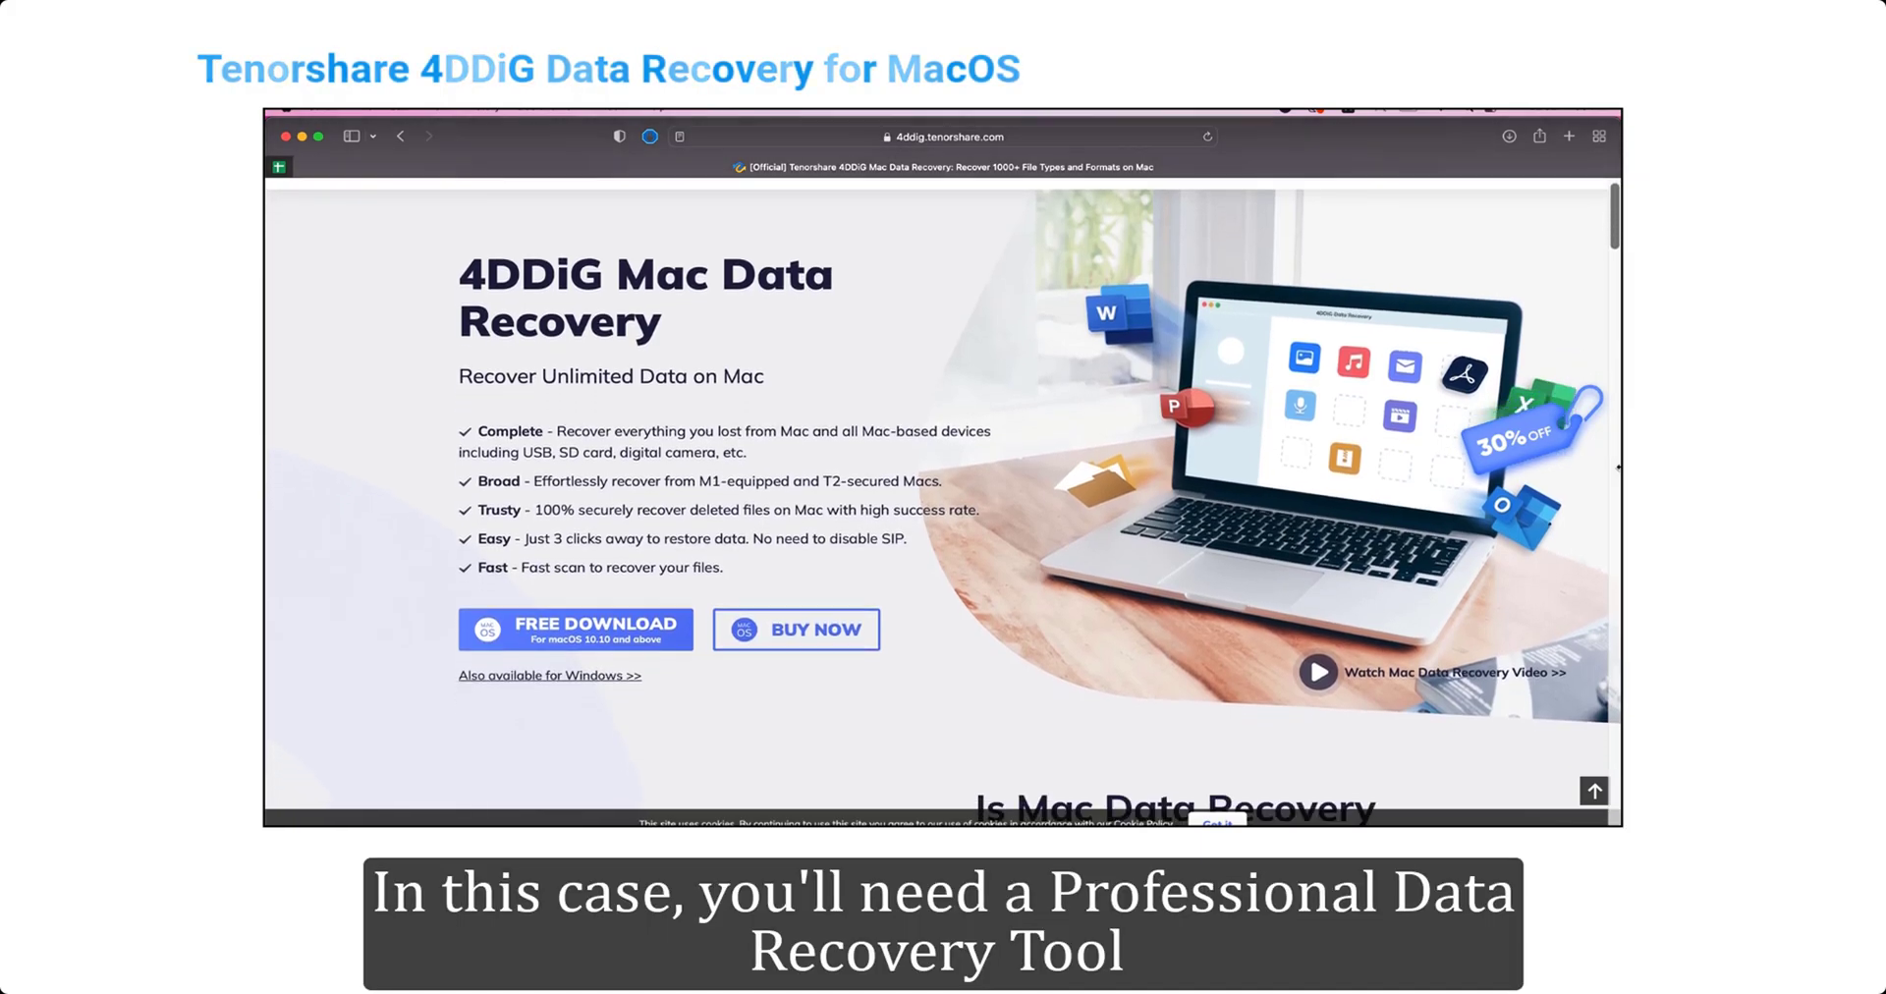
scroll(1618, 467, down, 2)
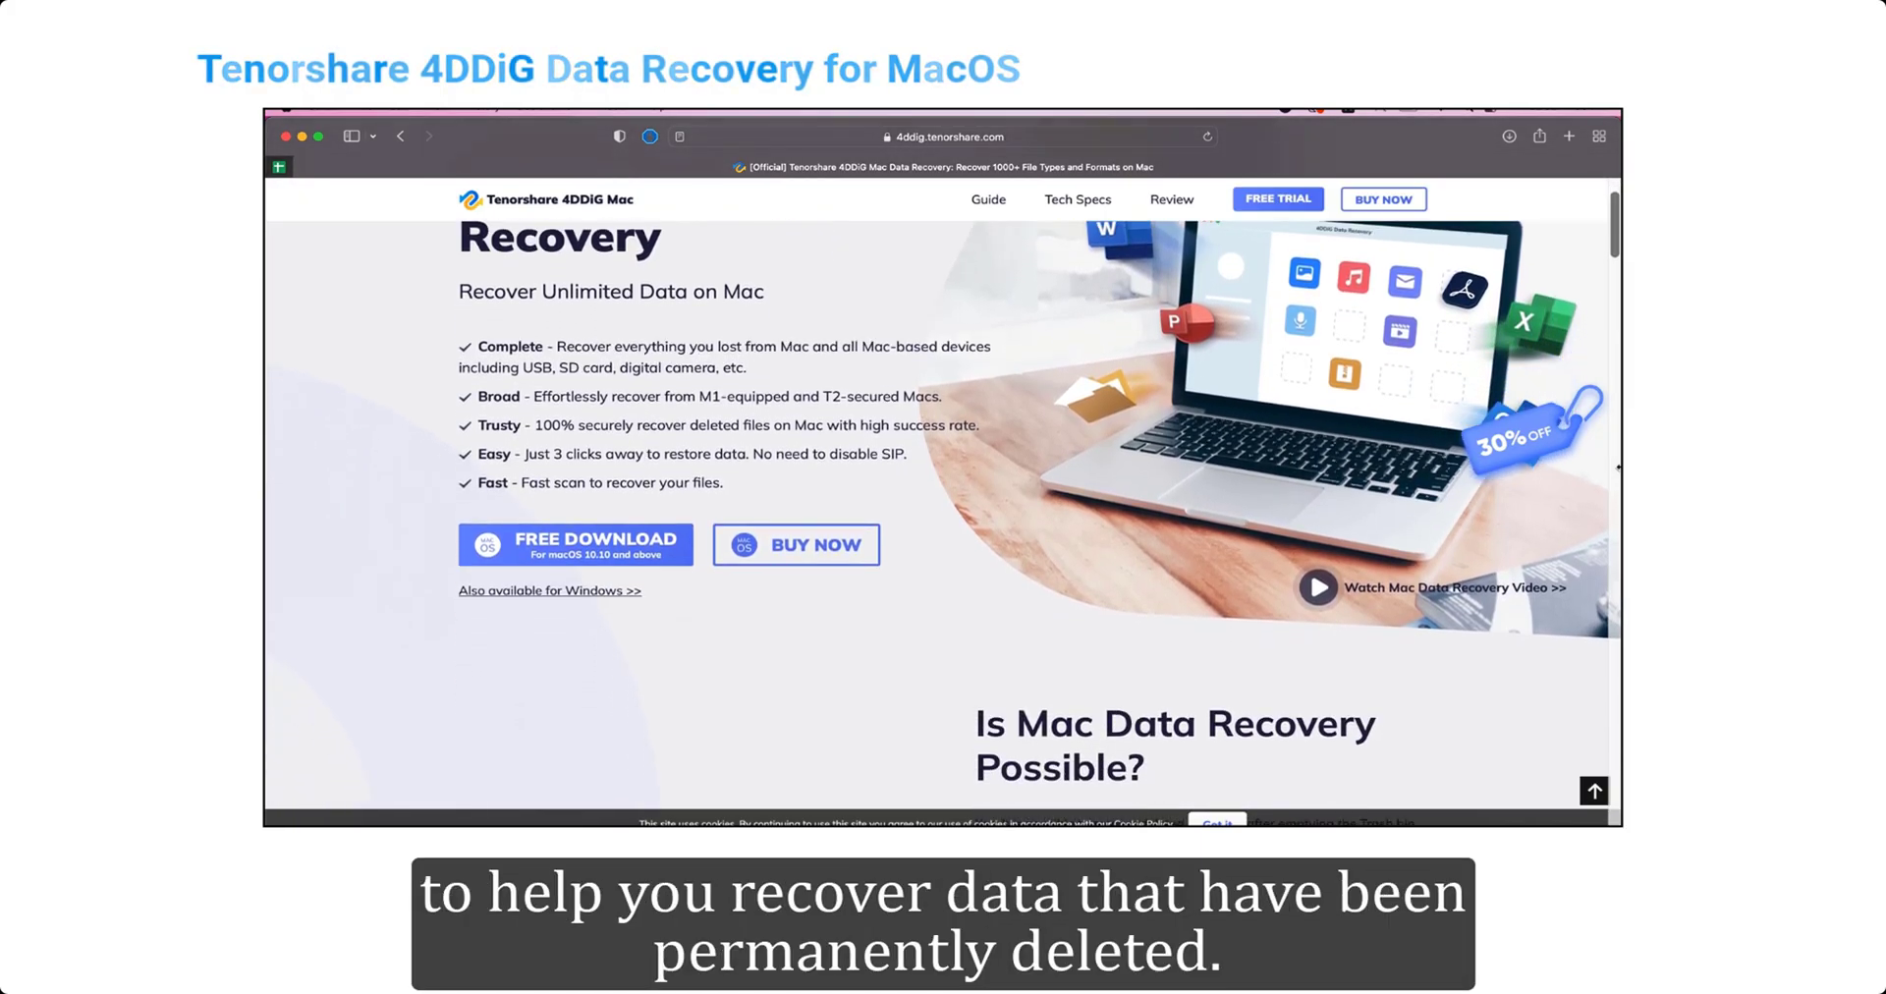
scroll(1617, 466, down, 2)
scroll(1618, 467, down, 3)
scroll(1619, 466, down, 2)
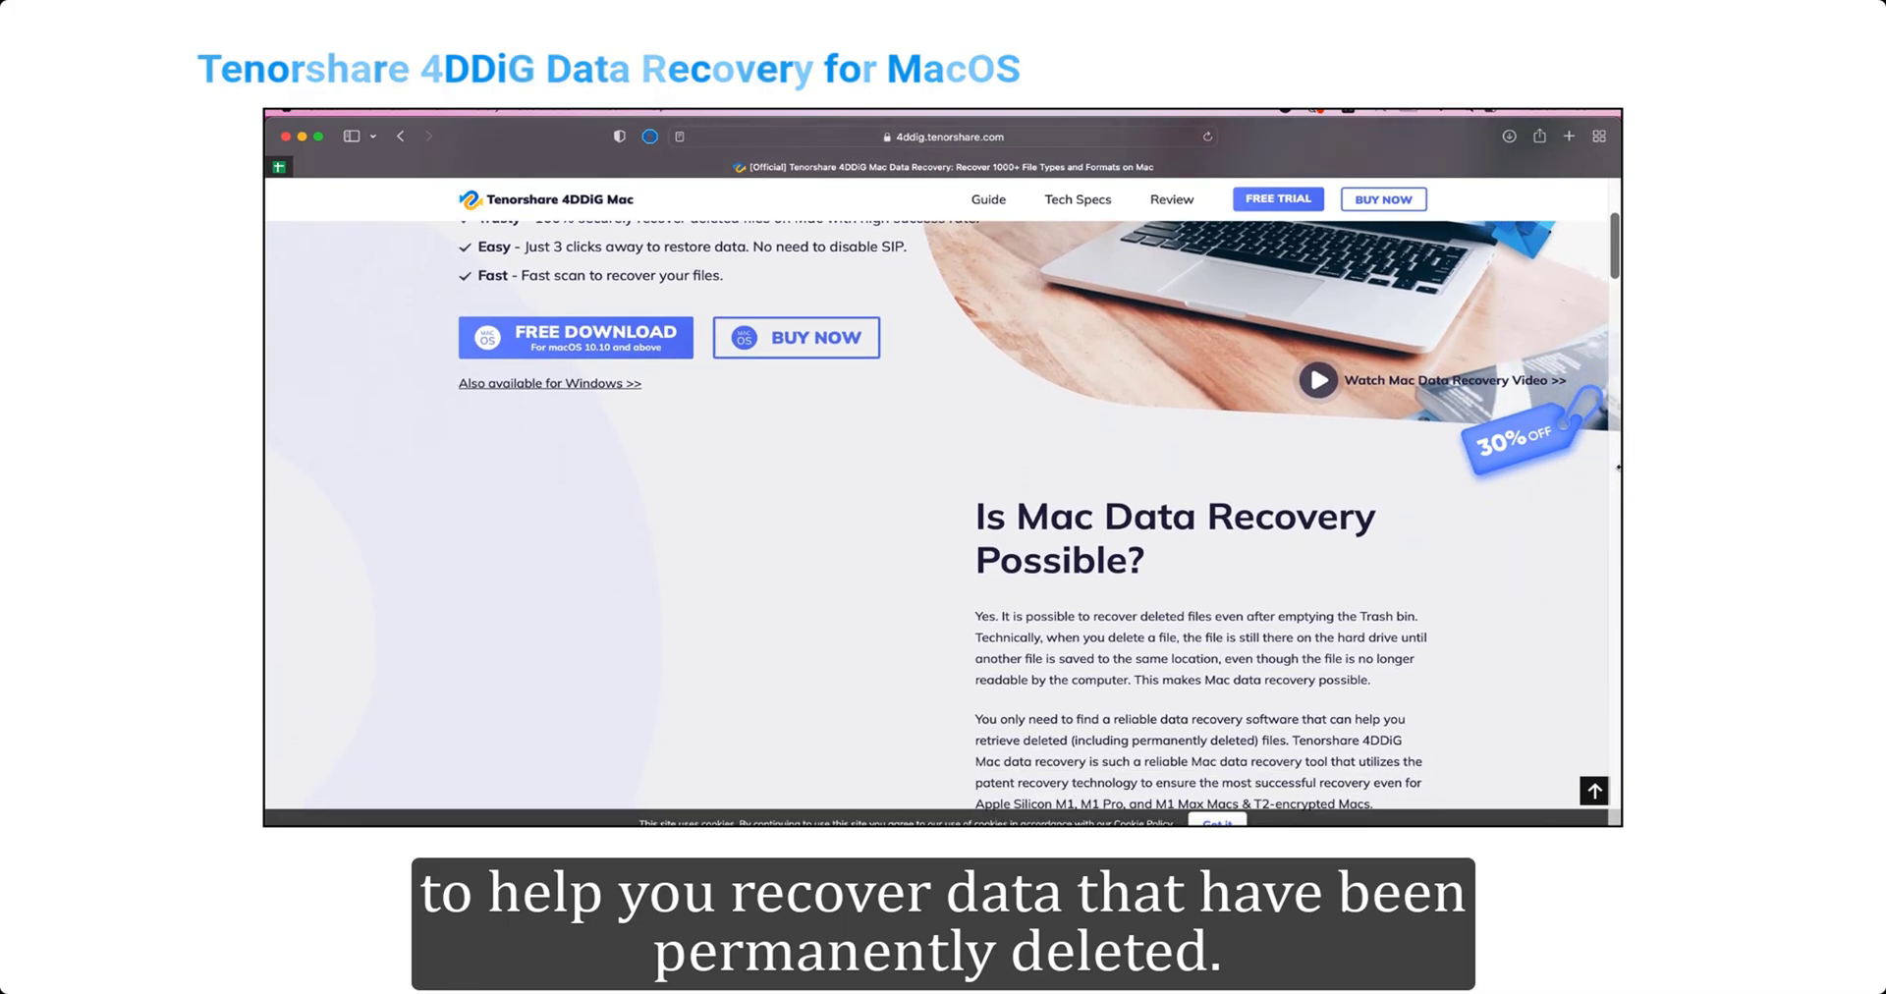
scroll(1619, 468, down, 1)
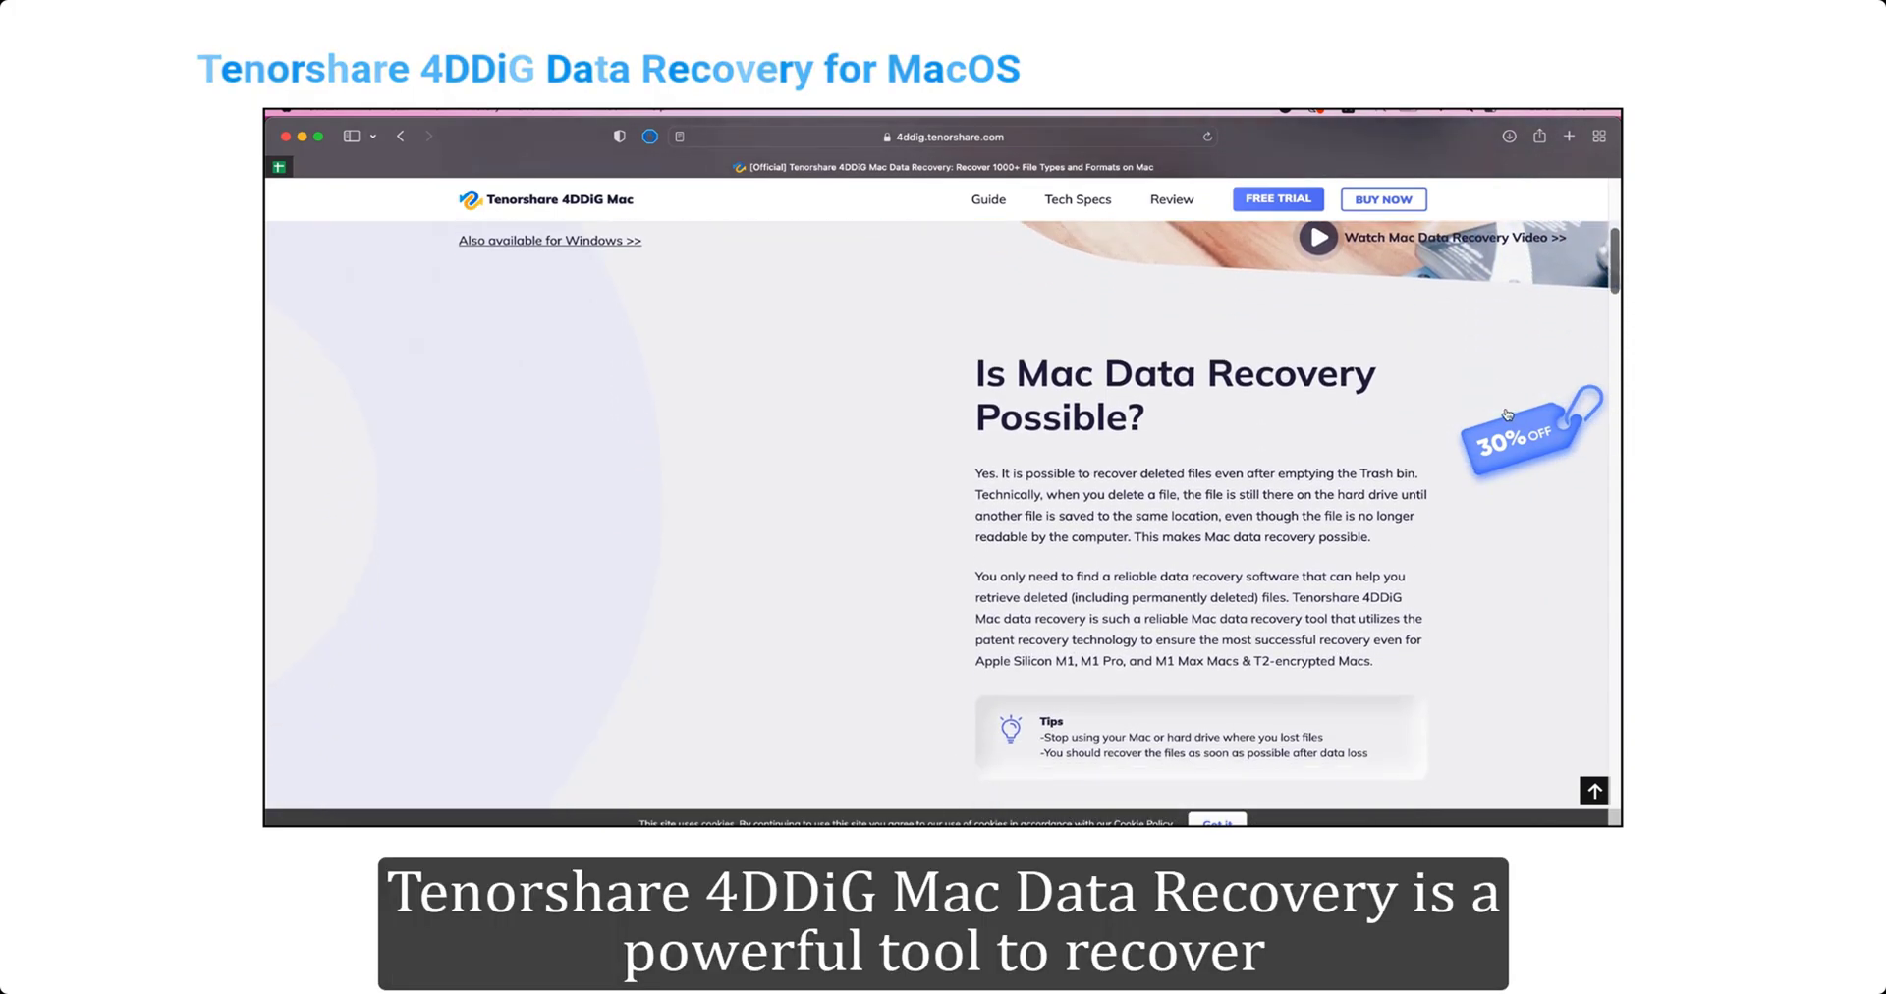
scroll(1239, 601, down, 5)
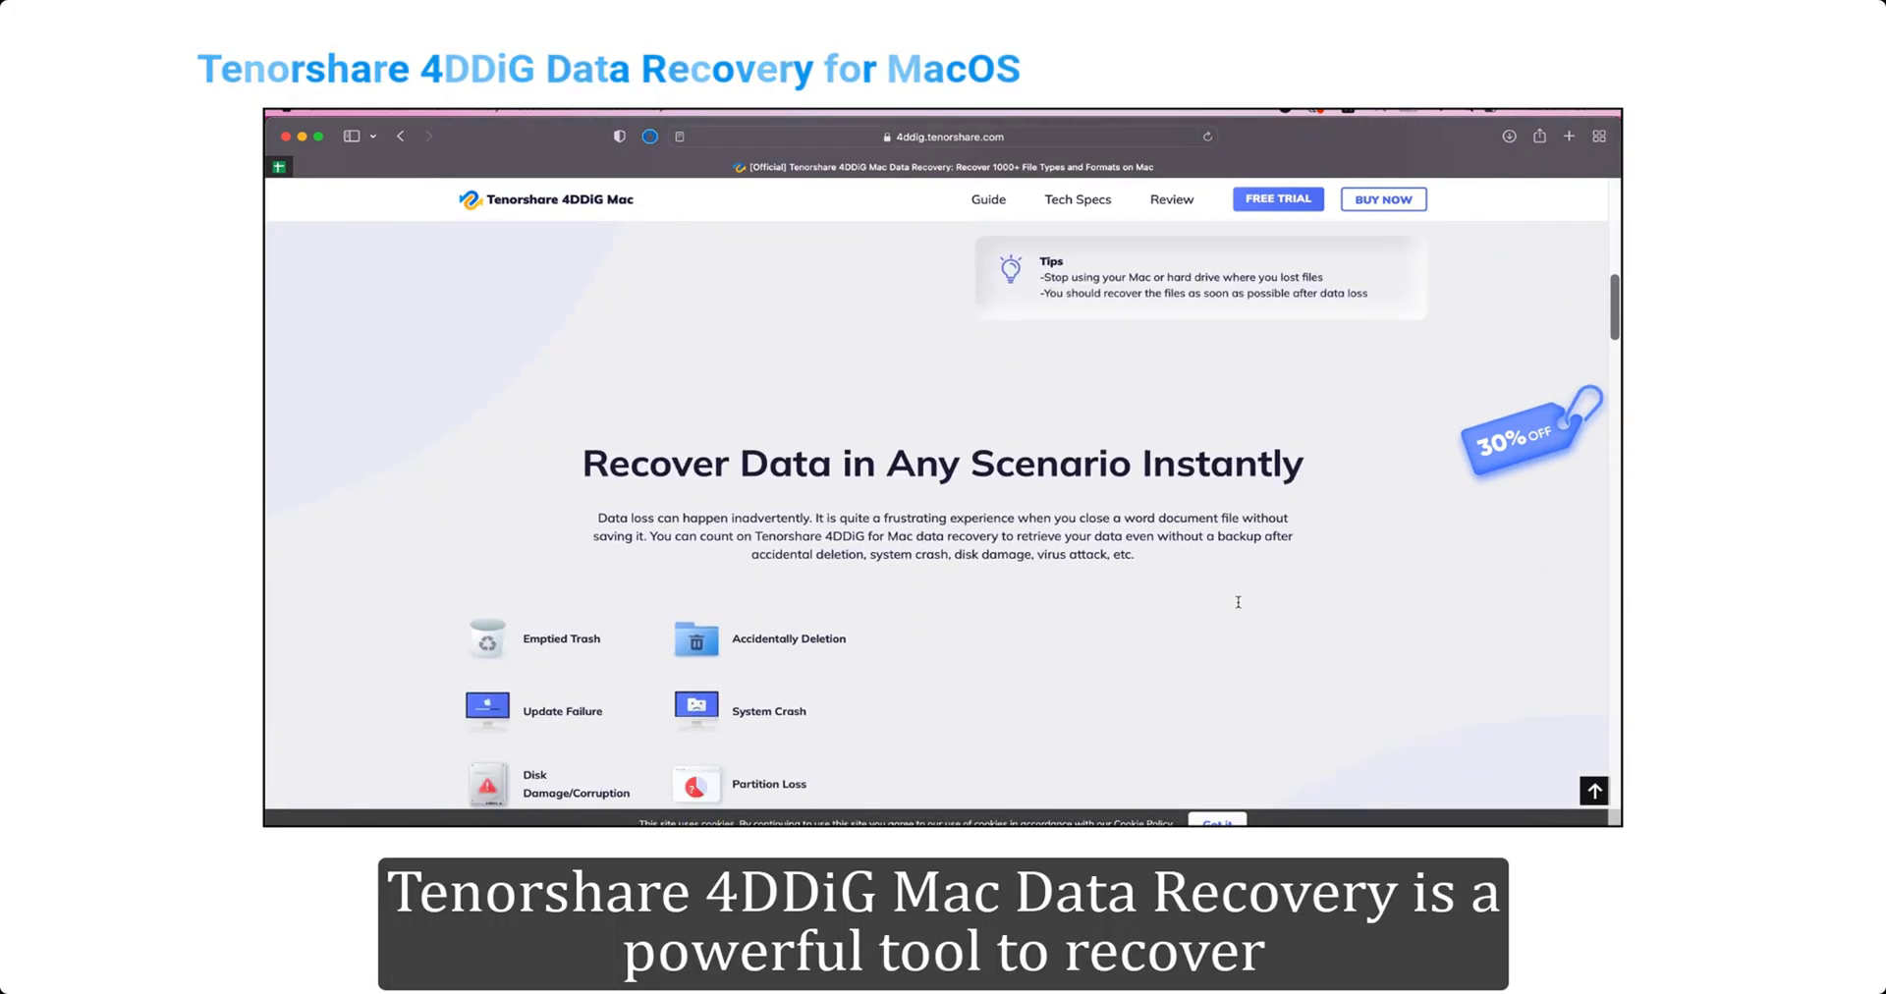
scroll(1239, 601, down, 1)
scroll(1239, 601, down, 3)
scroll(1237, 601, down, 1)
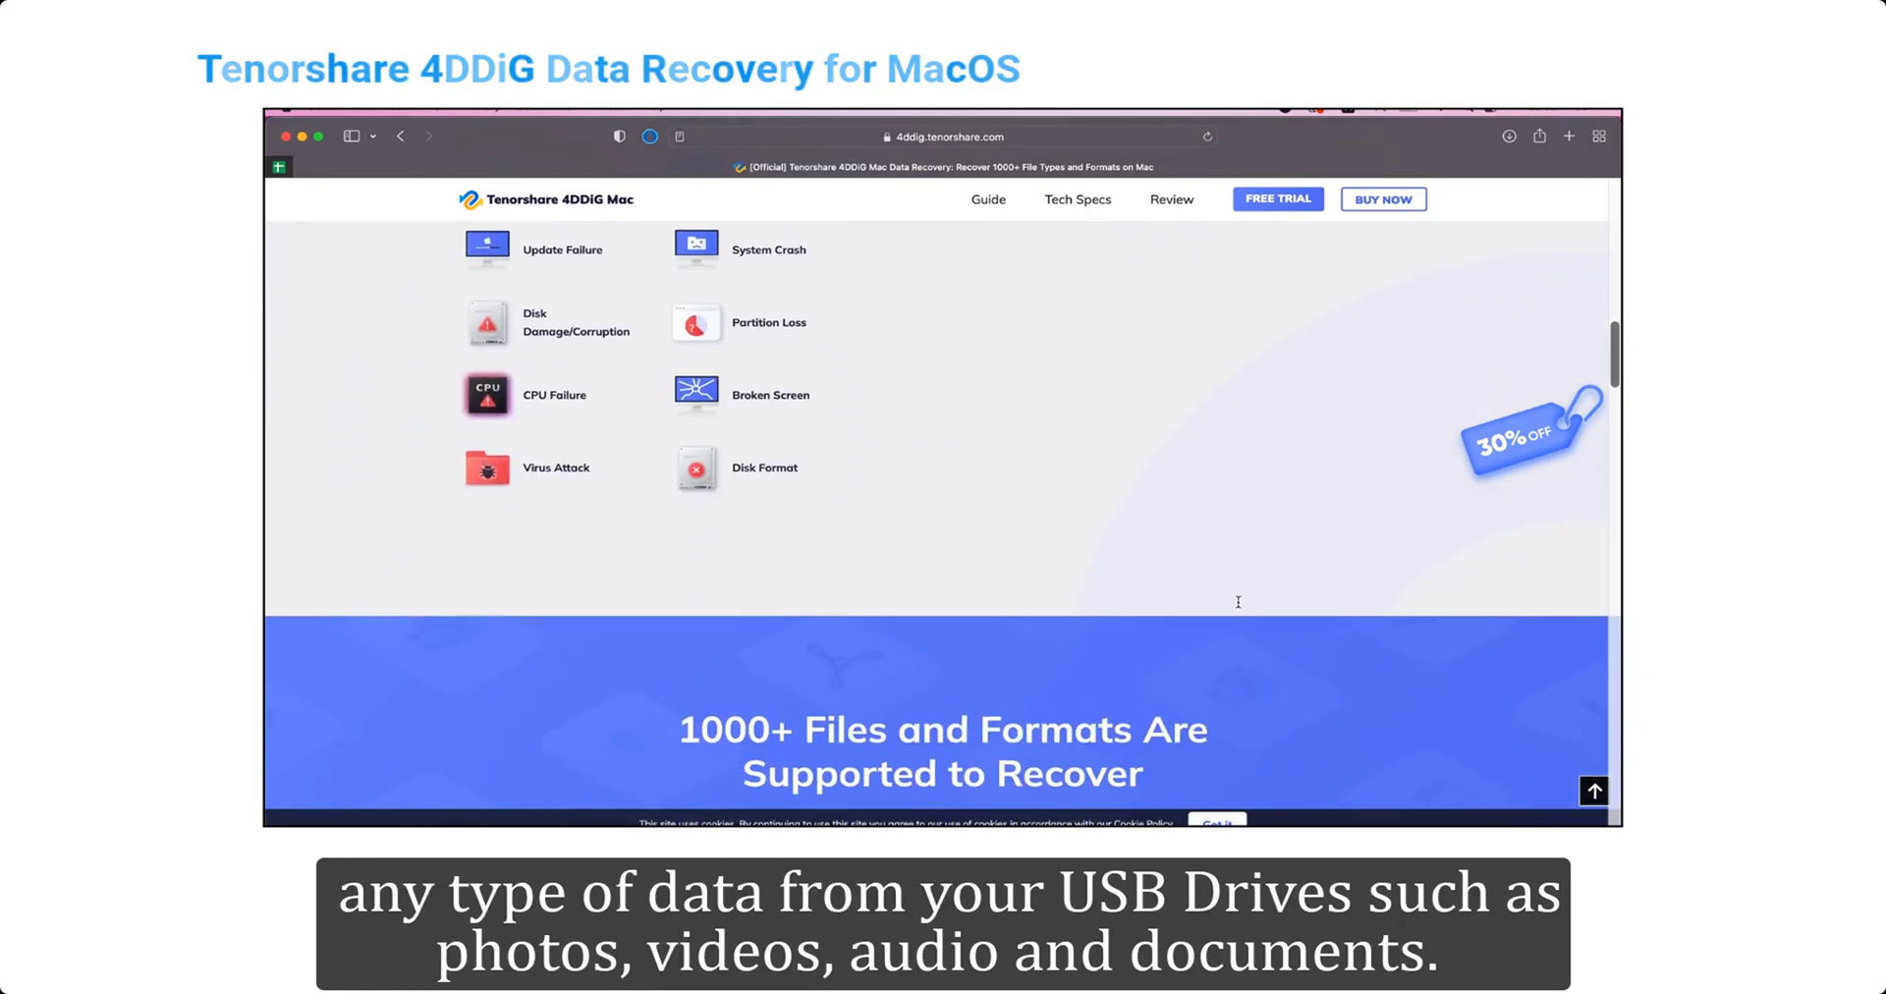
scroll(1238, 602, down, 4)
scroll(1238, 601, down, 2)
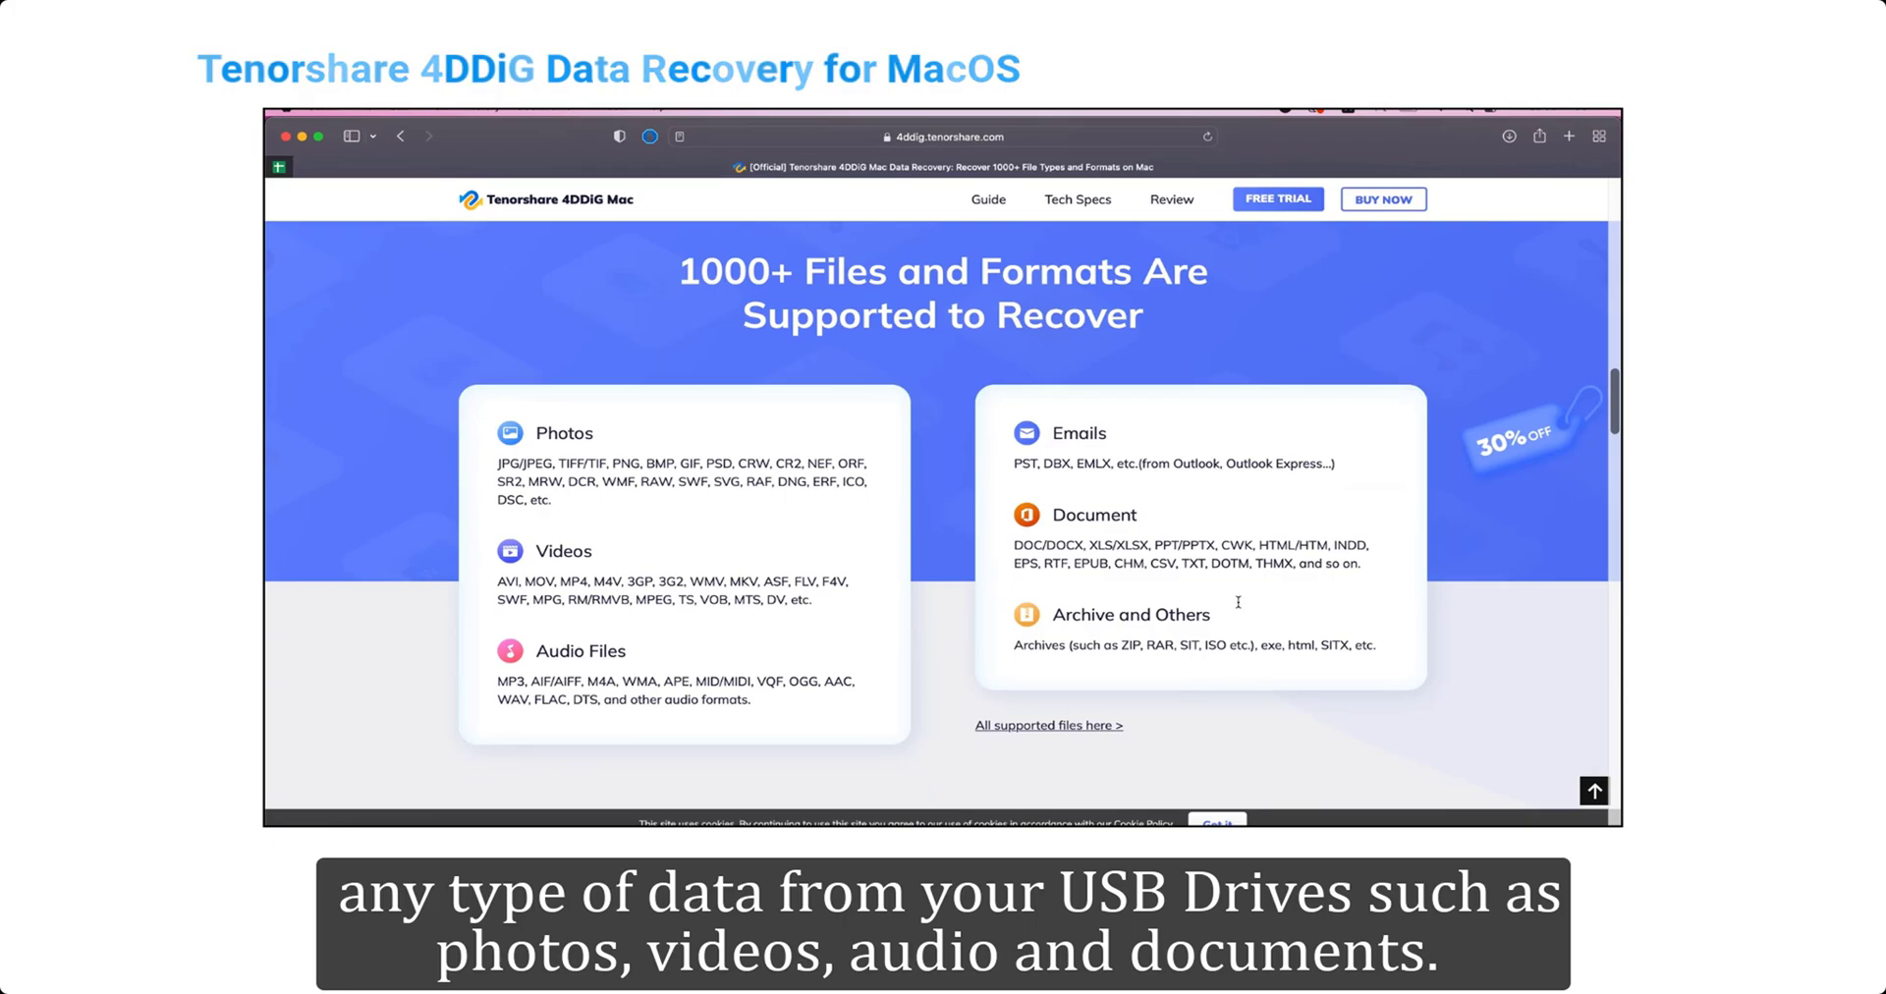
scroll(1237, 602, down, 5)
scroll(1238, 601, down, 6)
scroll(1238, 602, down, 5)
scroll(1238, 601, down, 2)
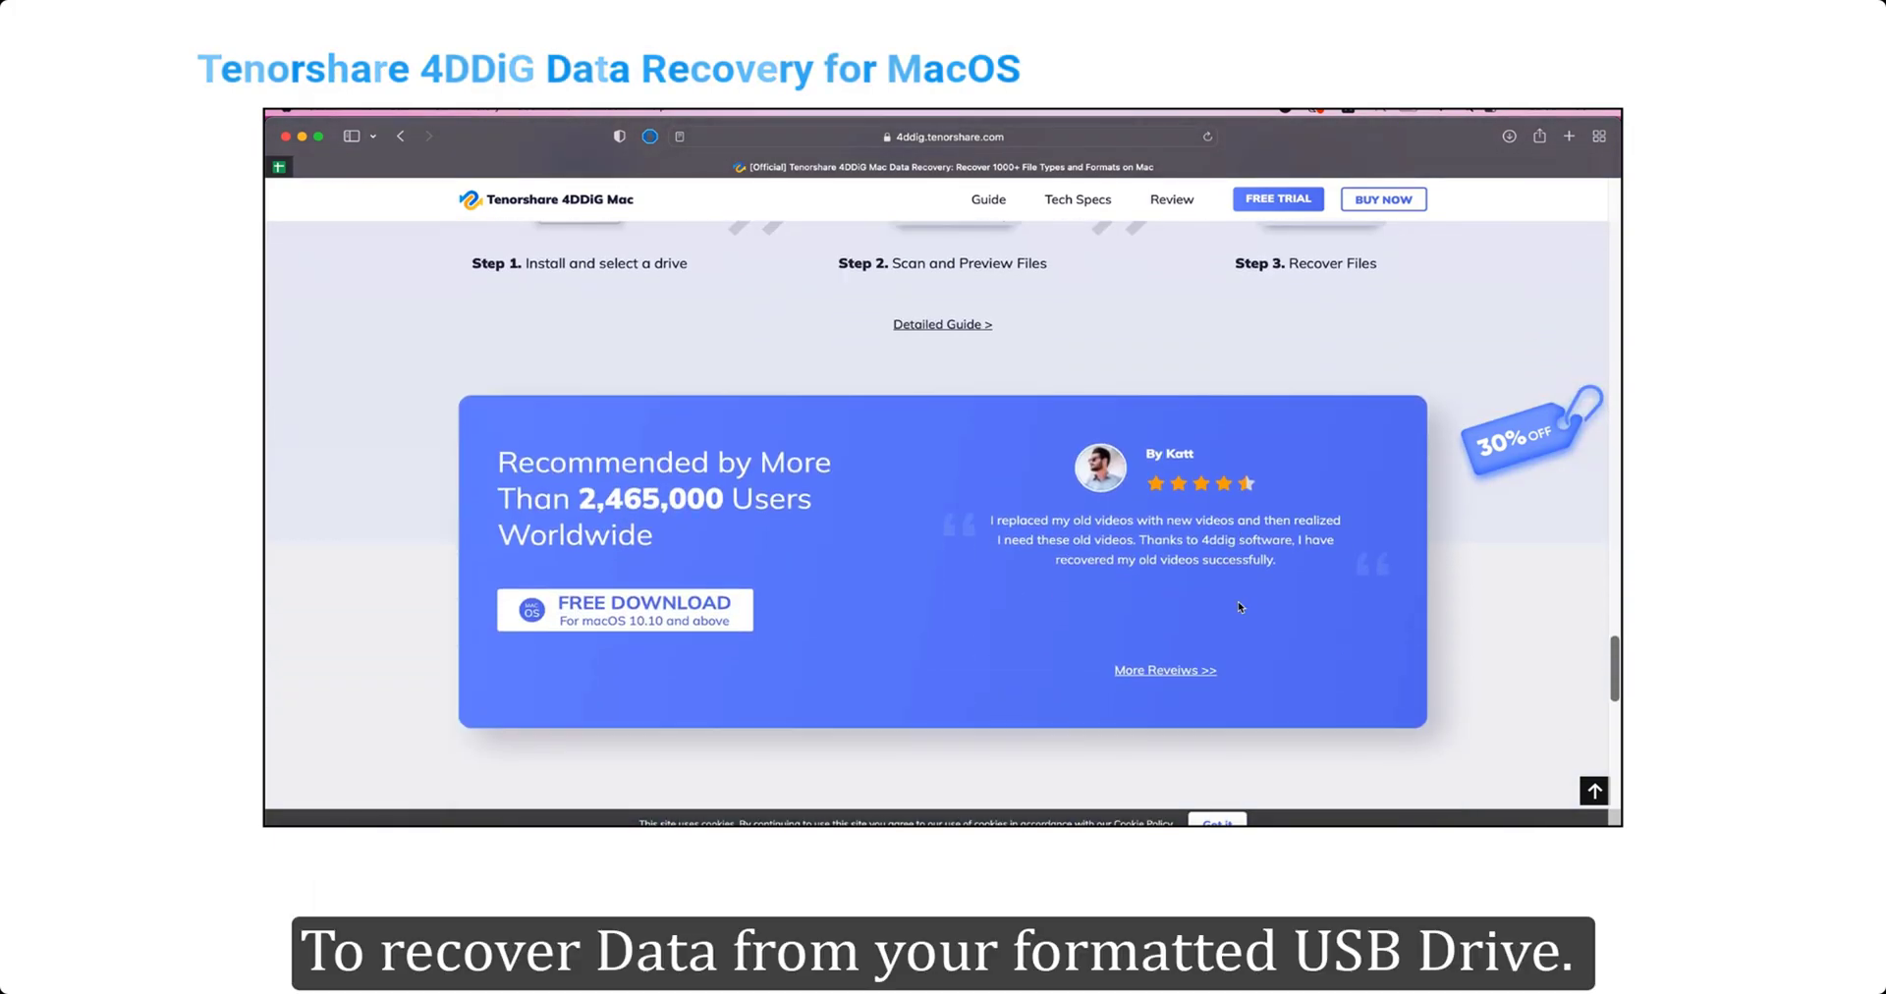
scroll(1239, 602, down, 2)
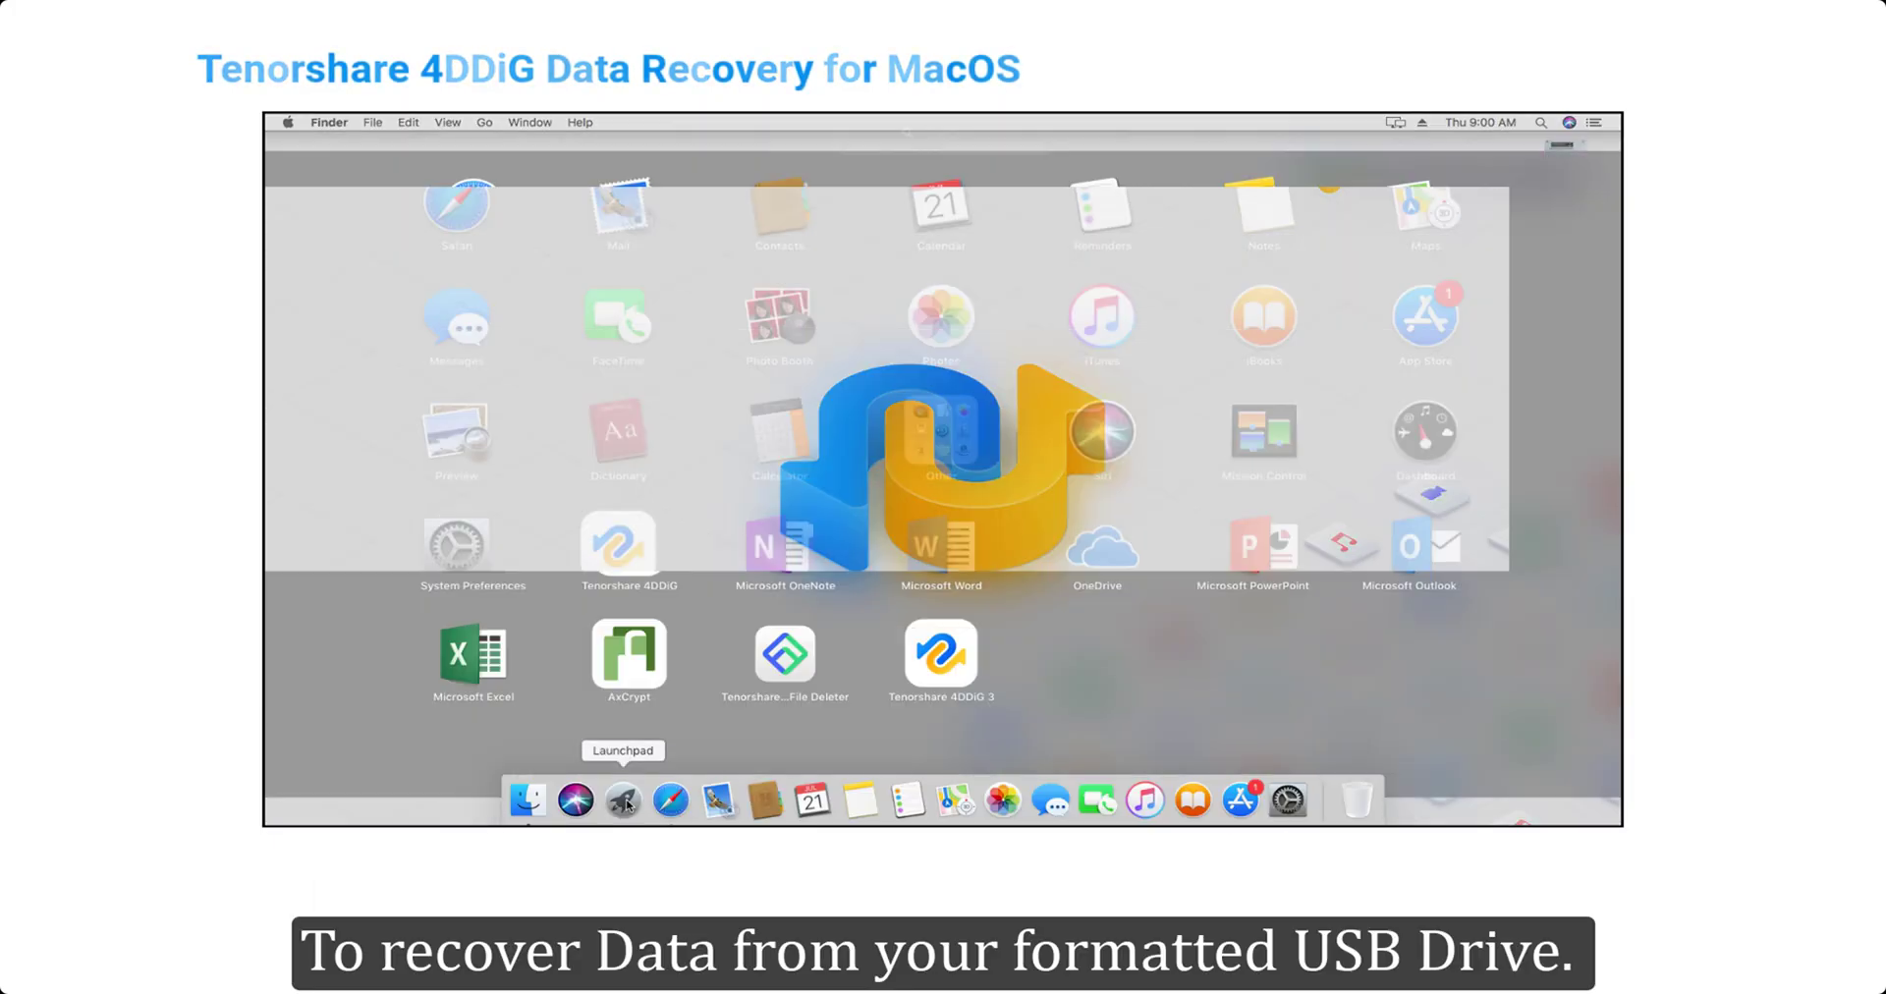
Step: Launch 4DDiG and scan the mbrformat drive, finding 58 items totalling 3.4 MB
click(973, 671)
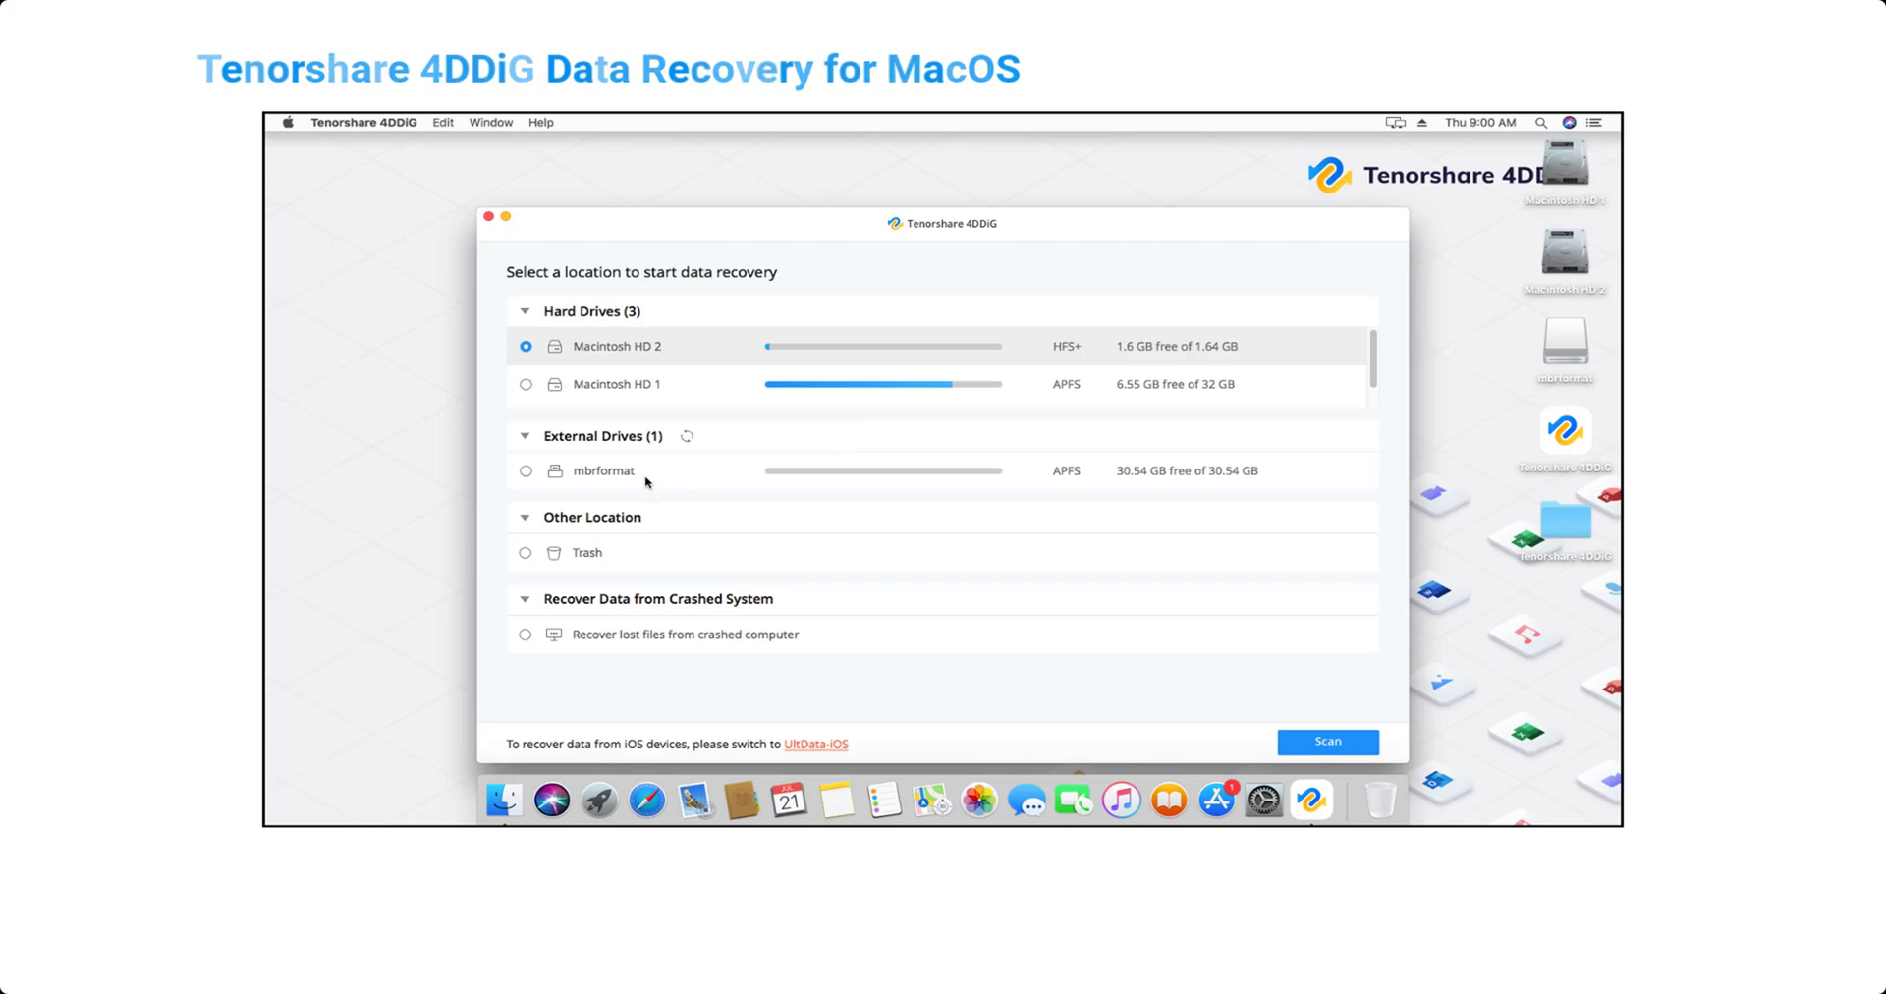
click(637, 476)
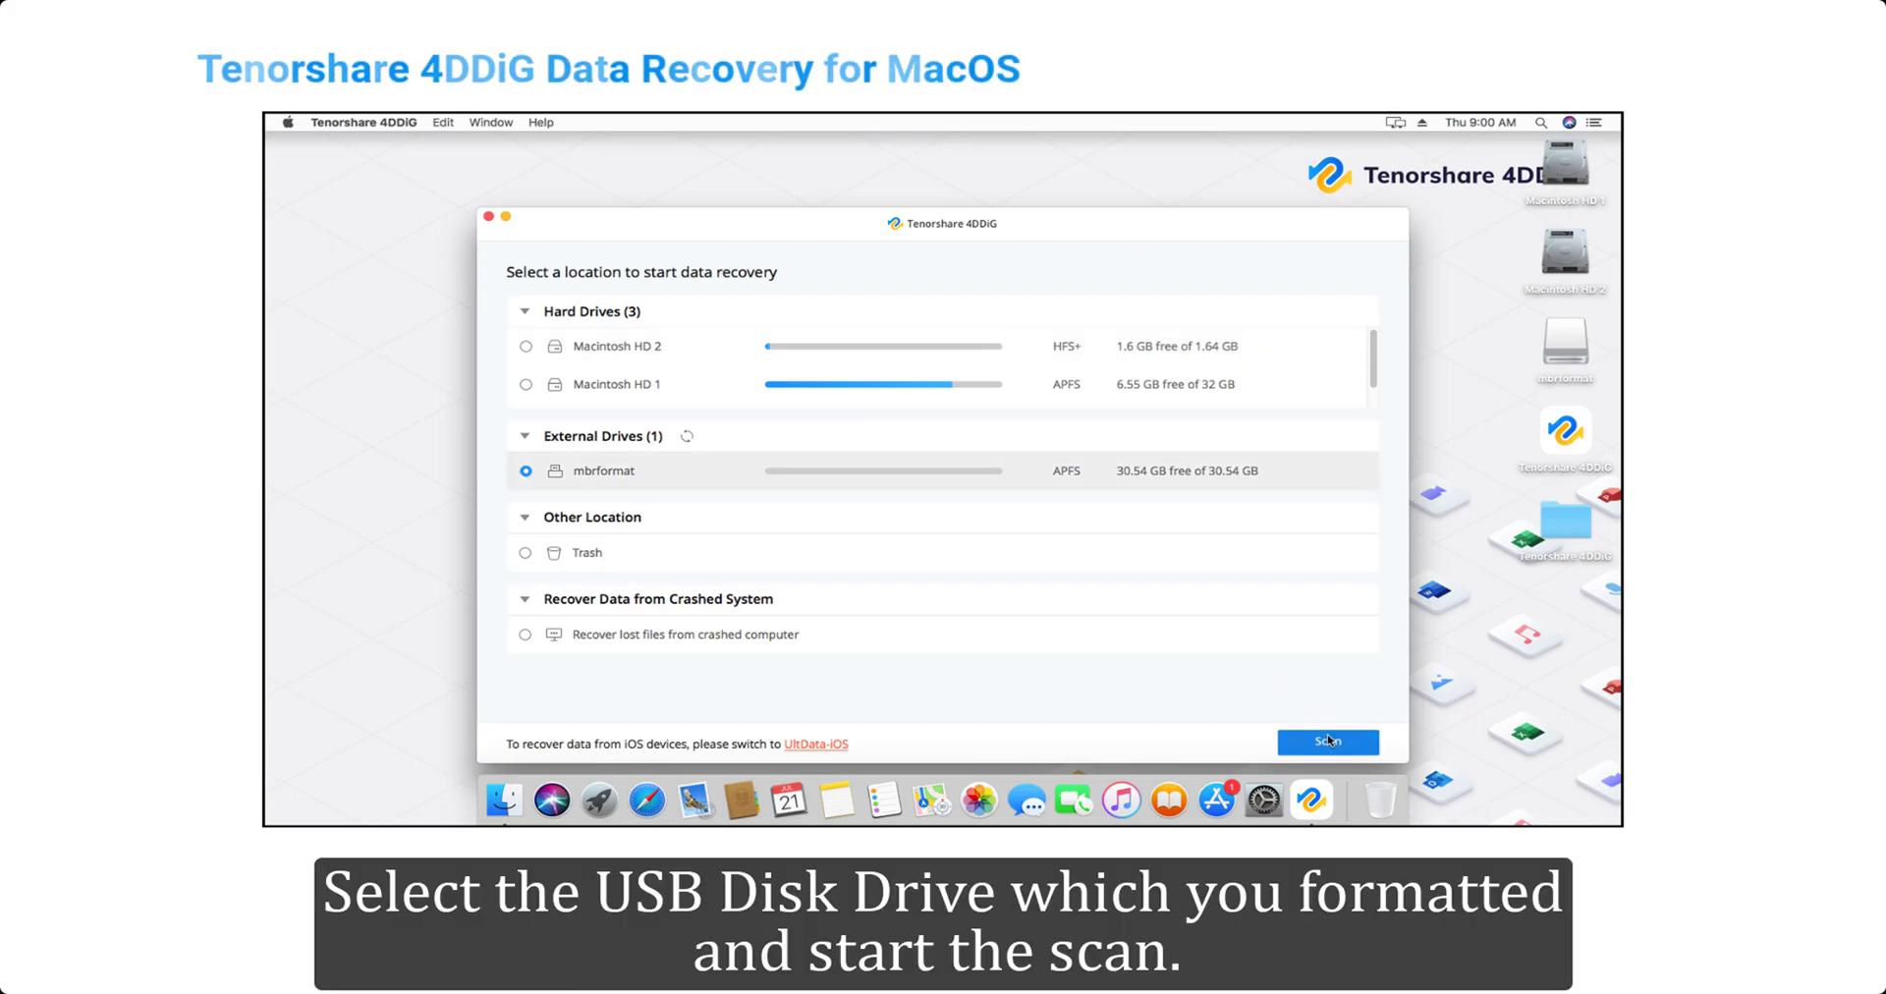
click(1327, 739)
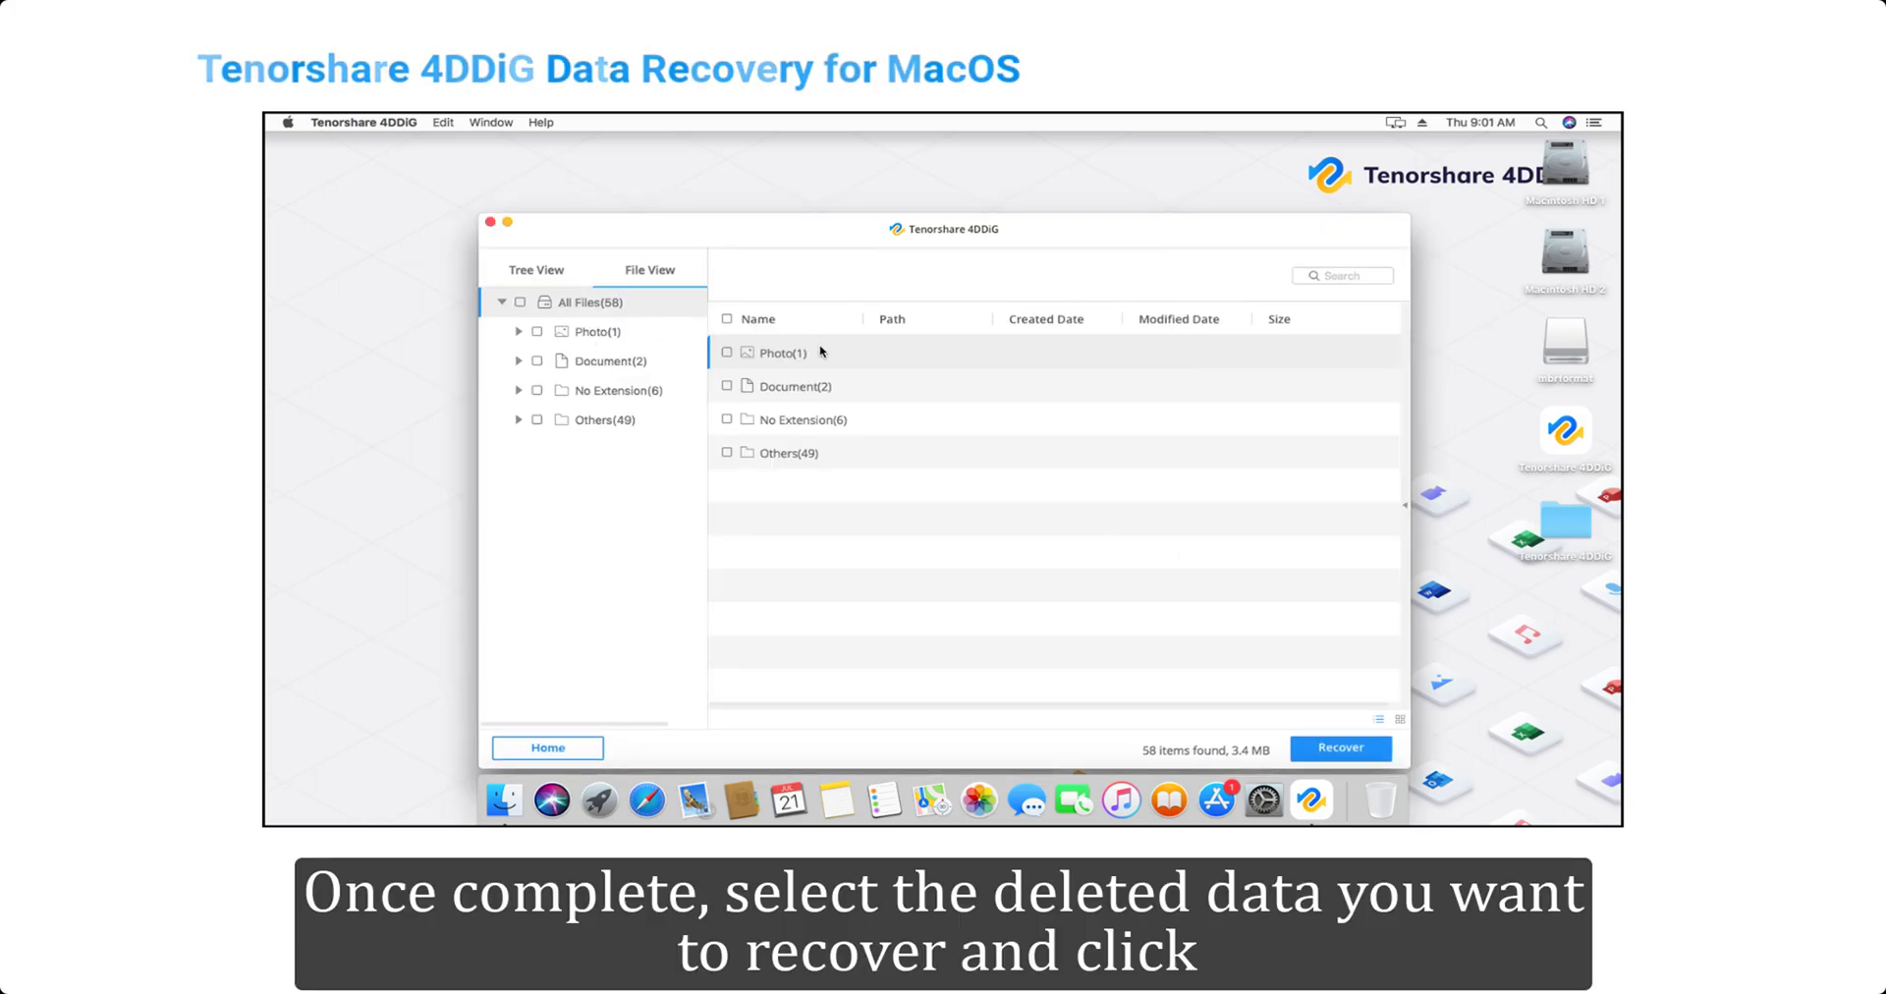
Step: Recover the 2.6 MB PNG file from Photo > png to the Desktop
double_click(821, 350)
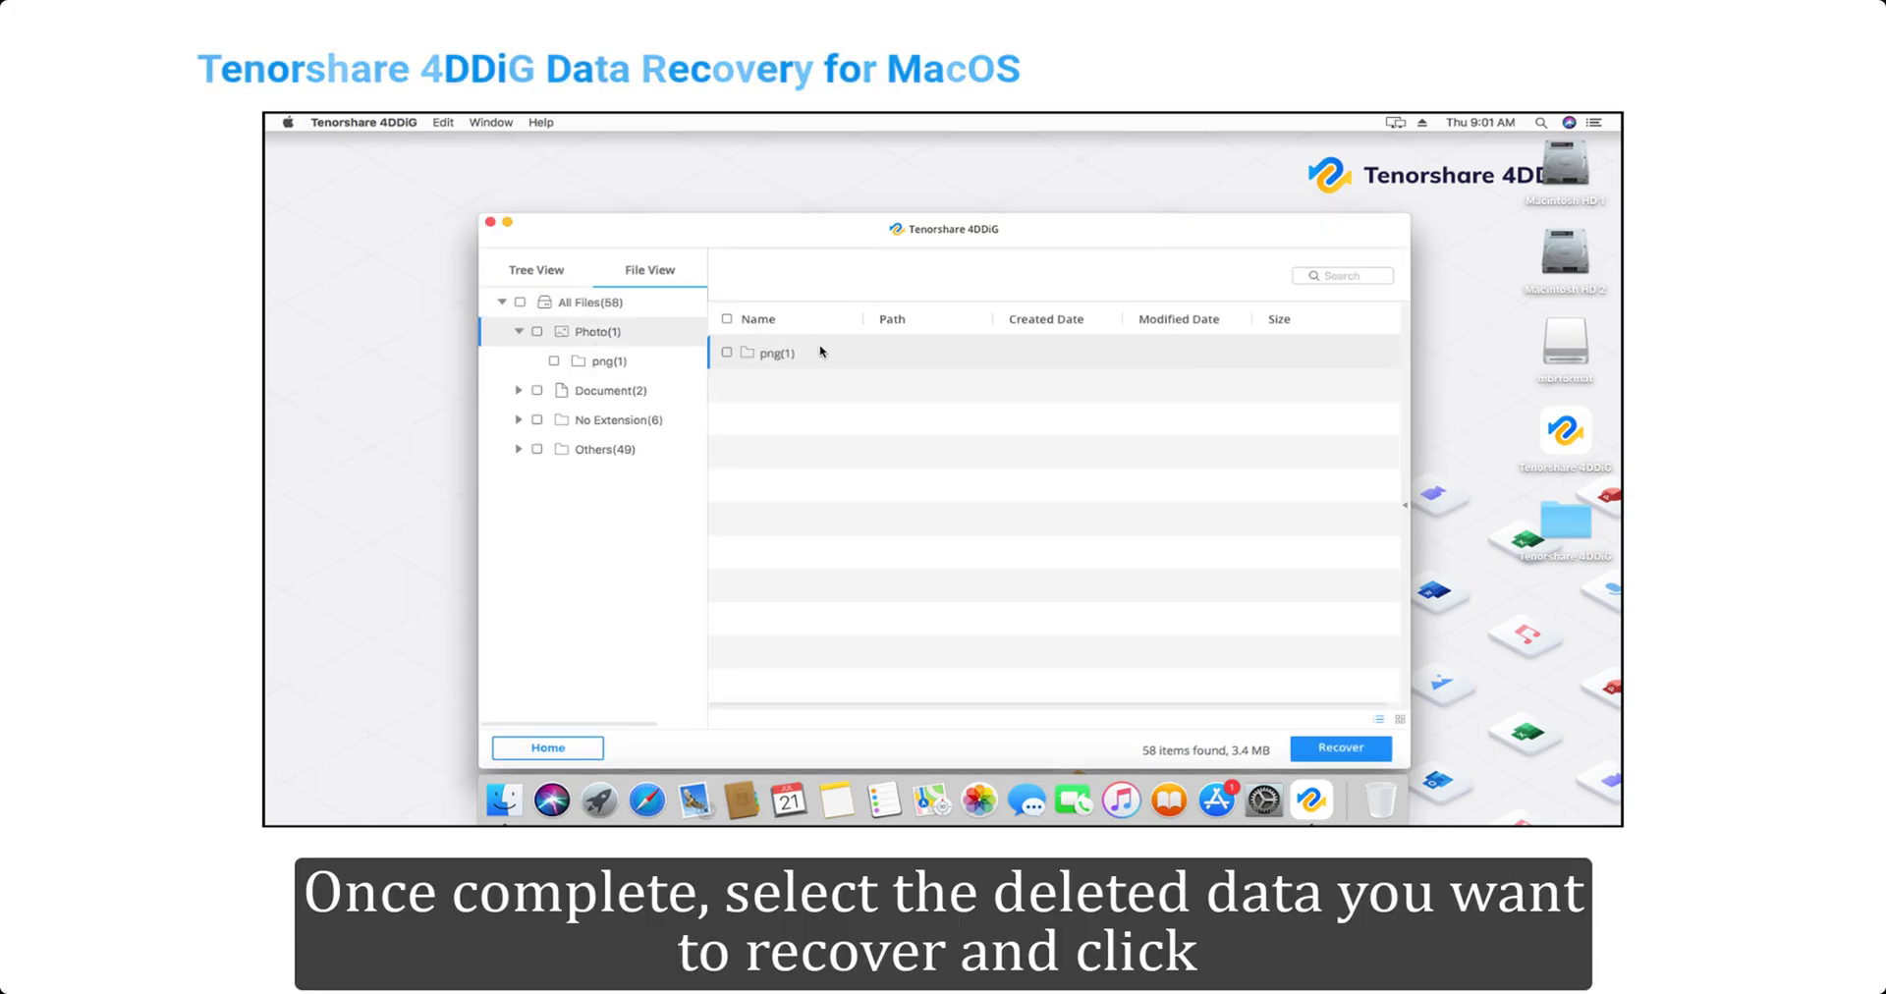
double_click(812, 355)
click(727, 352)
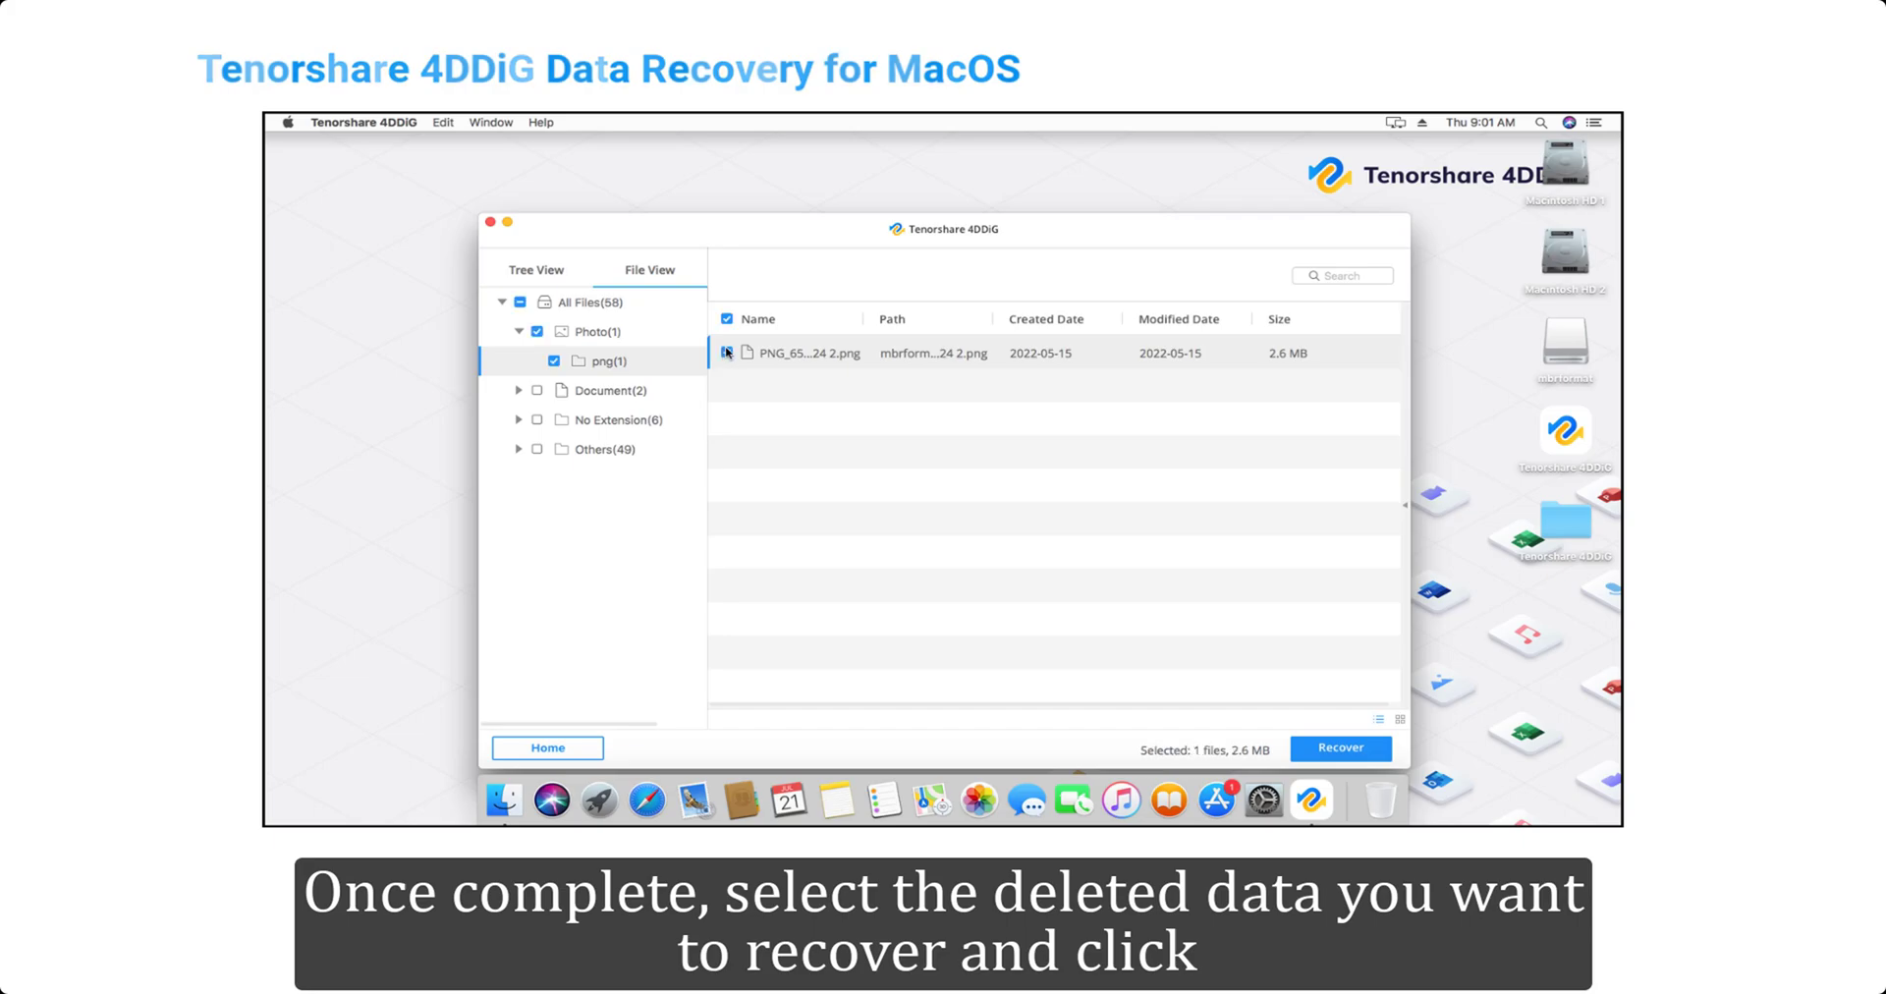
click(1342, 748)
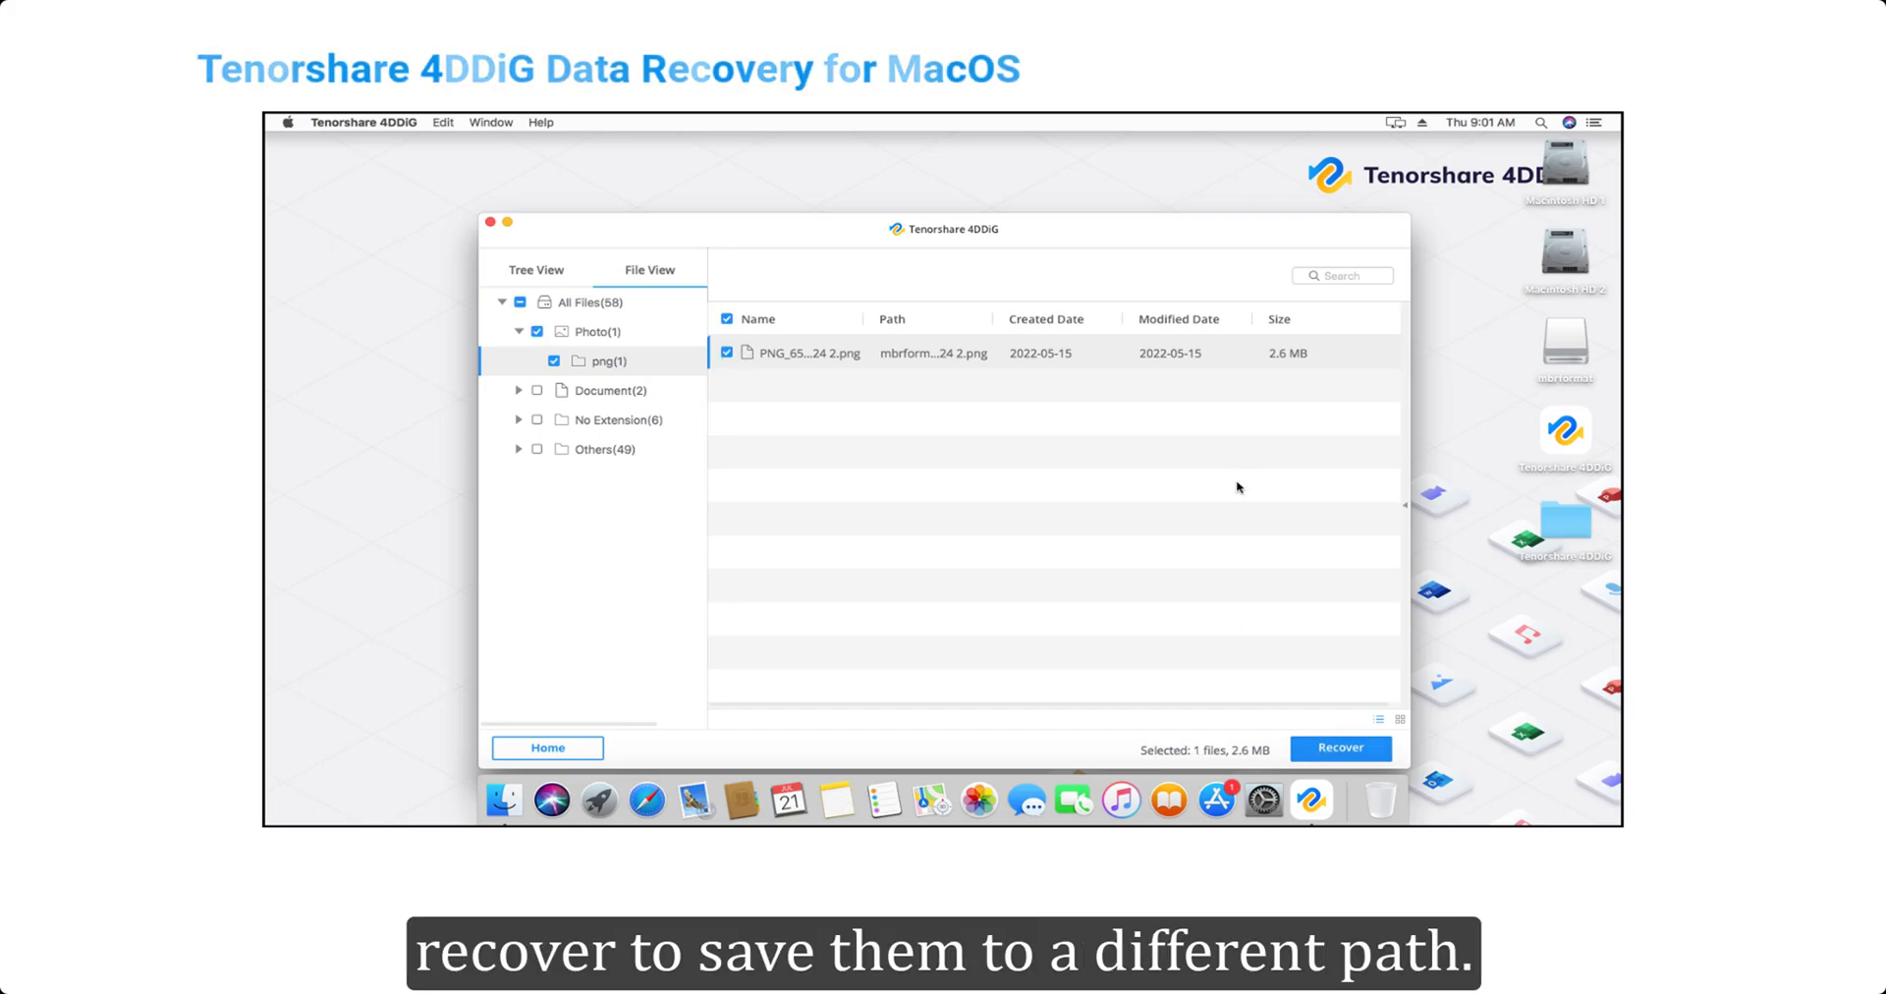
click(780, 242)
key(Return)
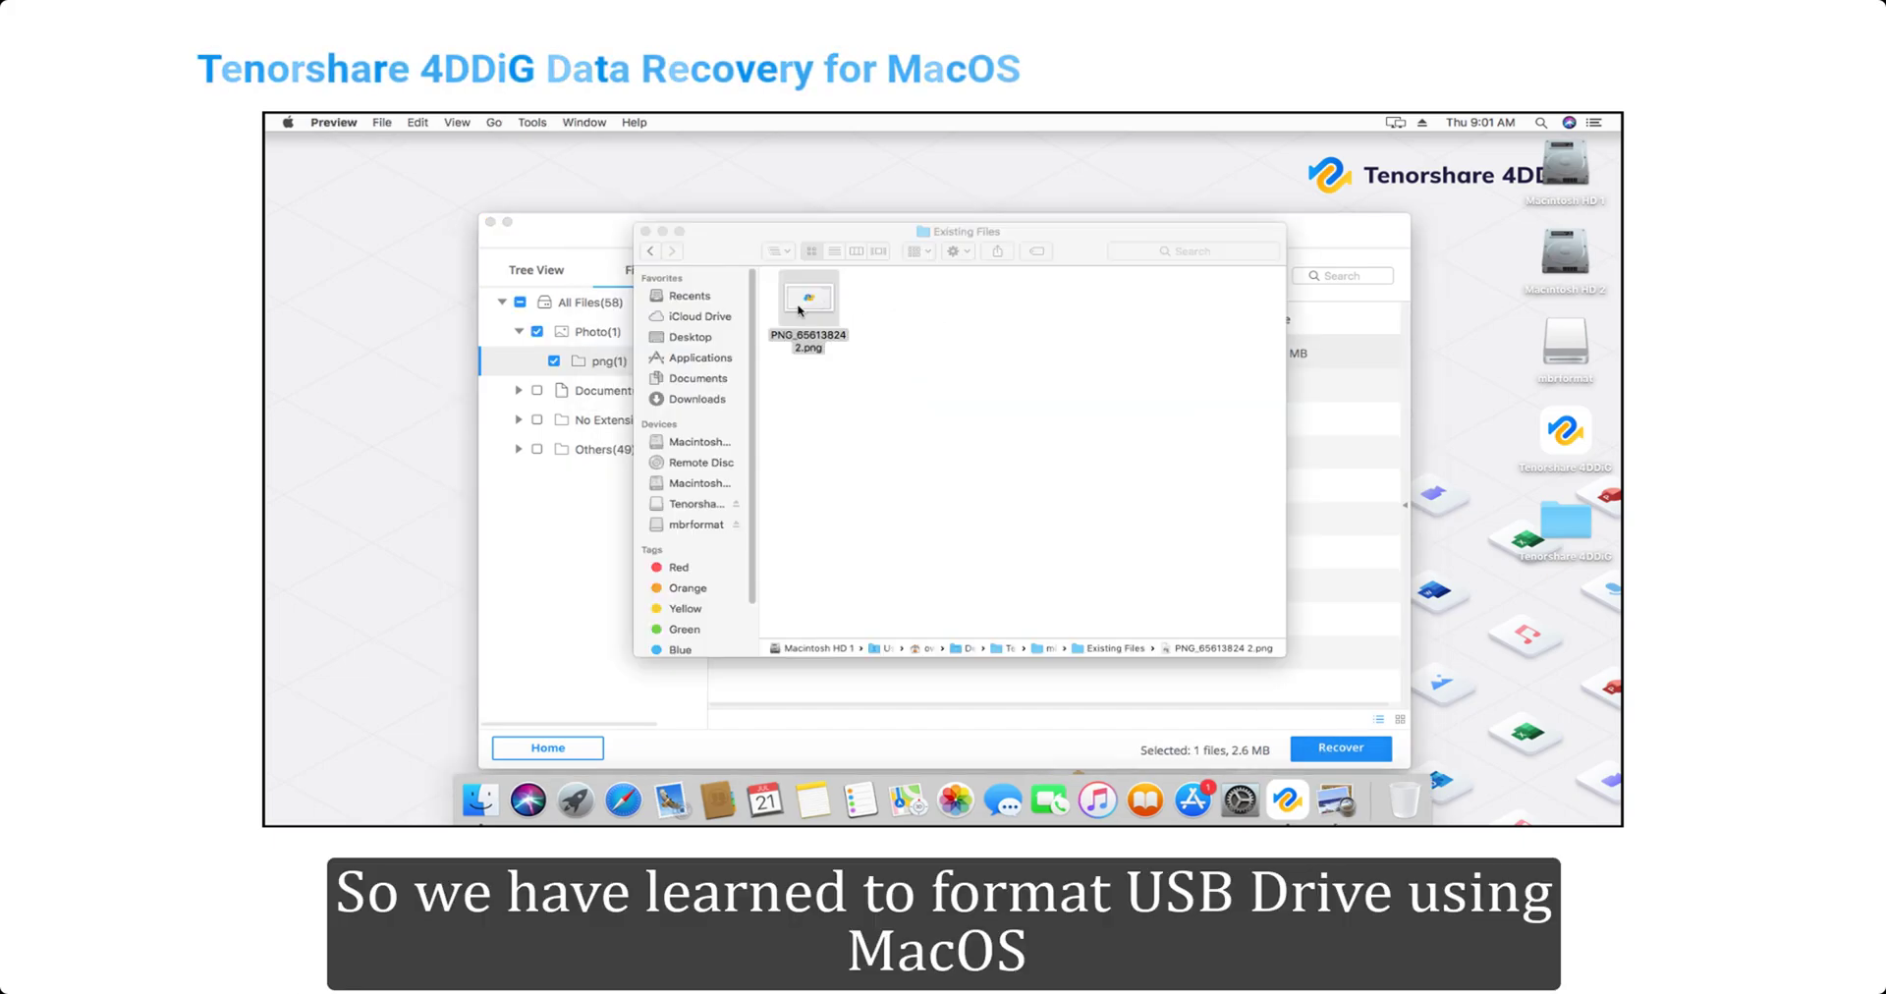